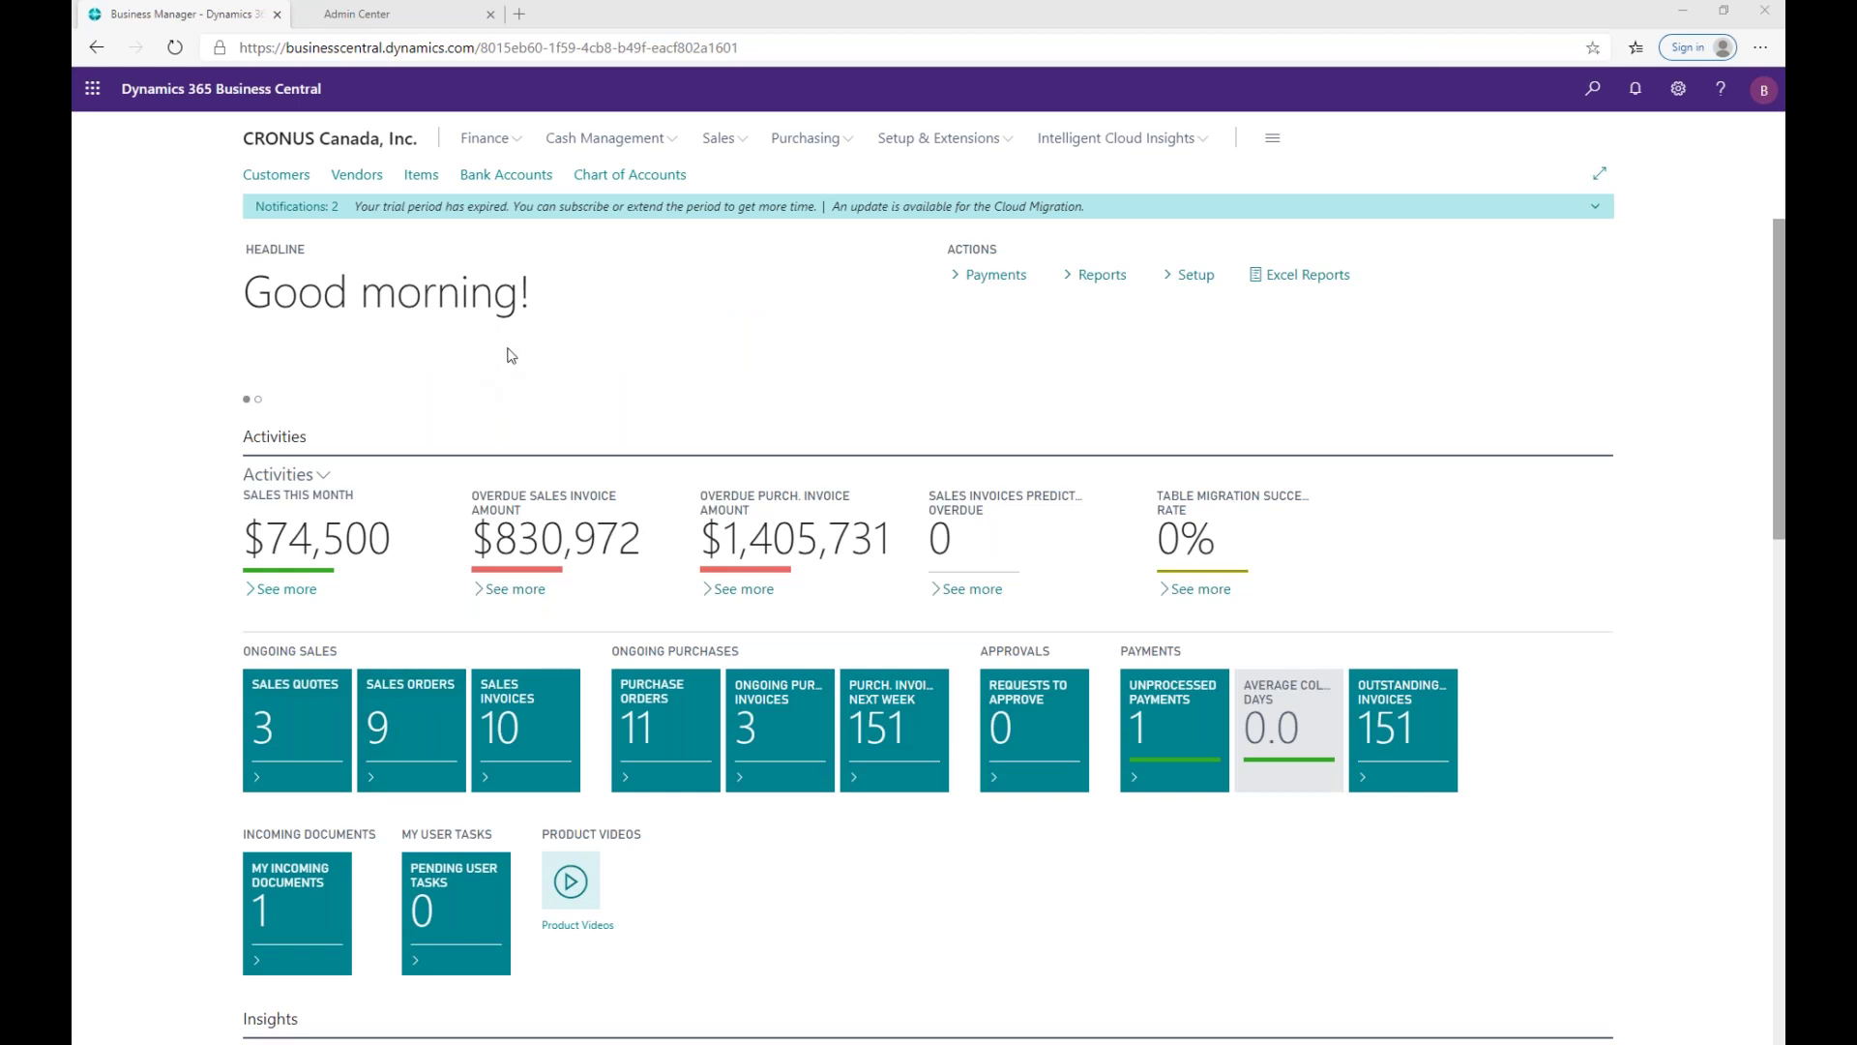
Step: Open the settings pane, append /Admin to the Business Central URL, and switch to the Admin Center tab
left_click(1679, 96)
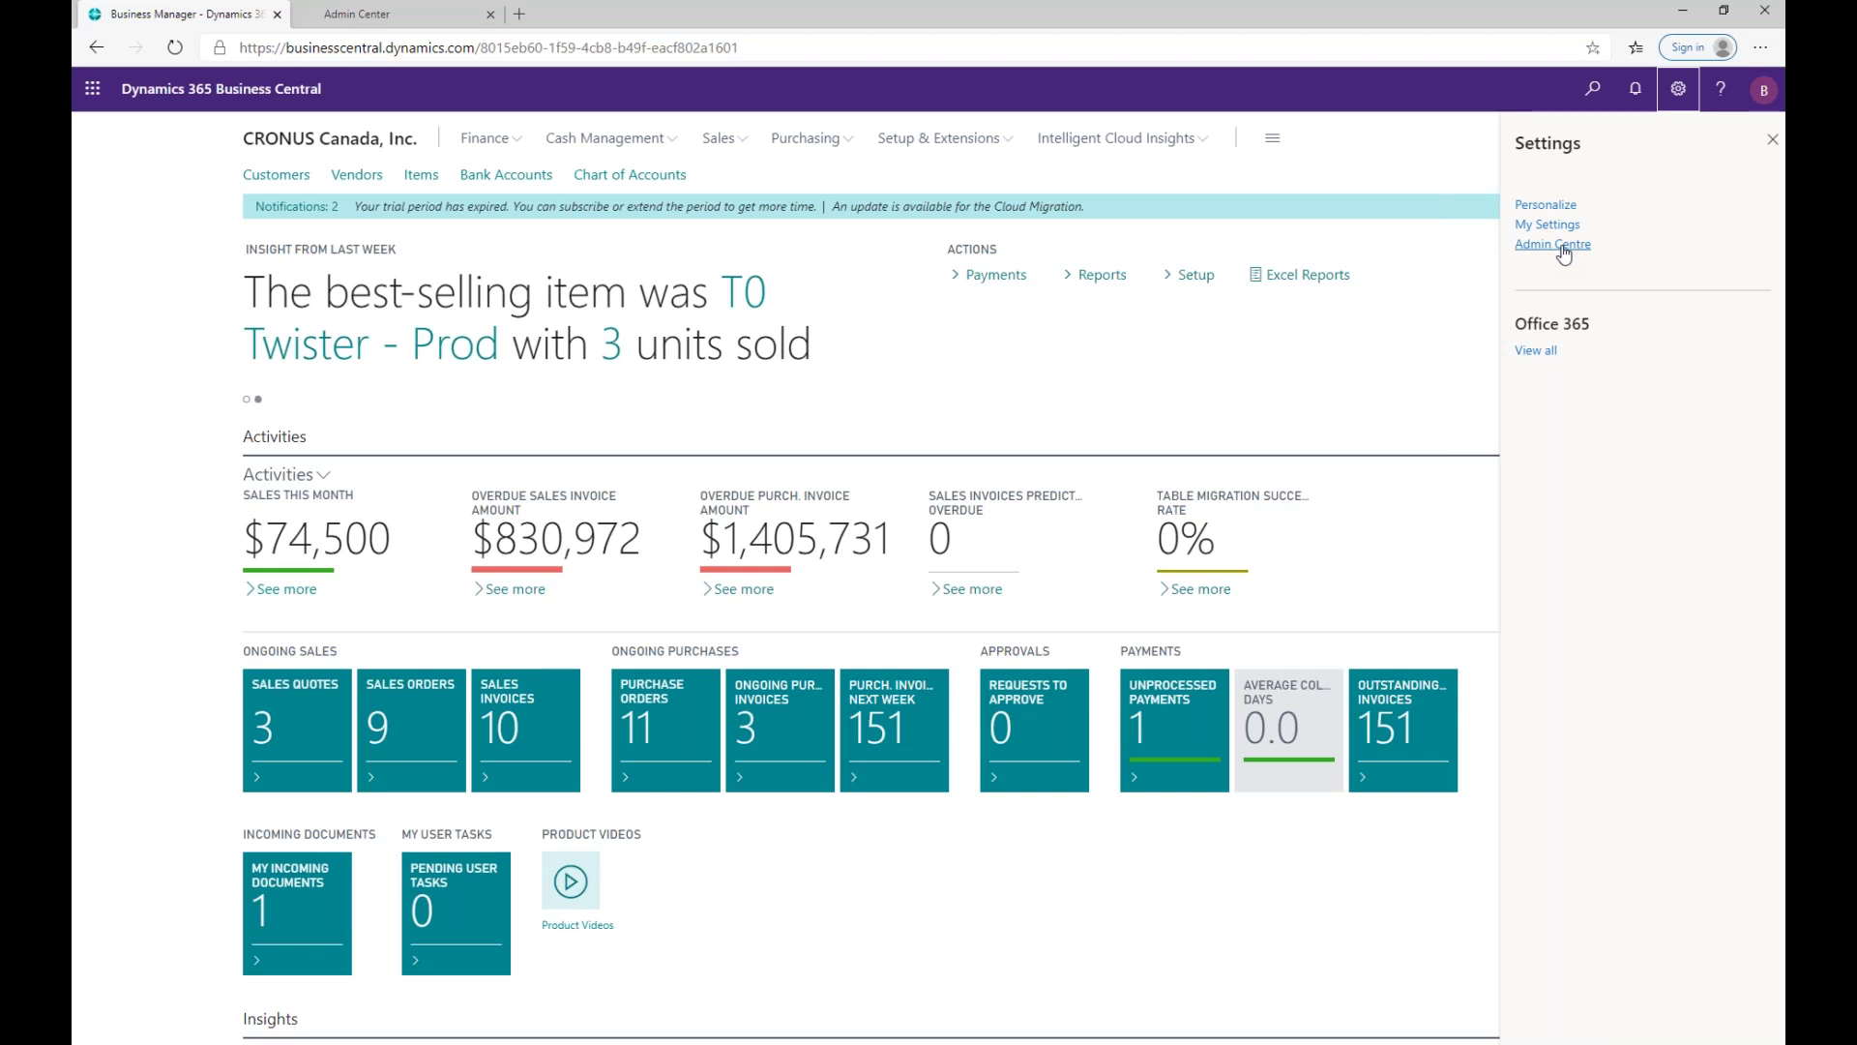
left_click(832, 47)
left_click(848, 46)
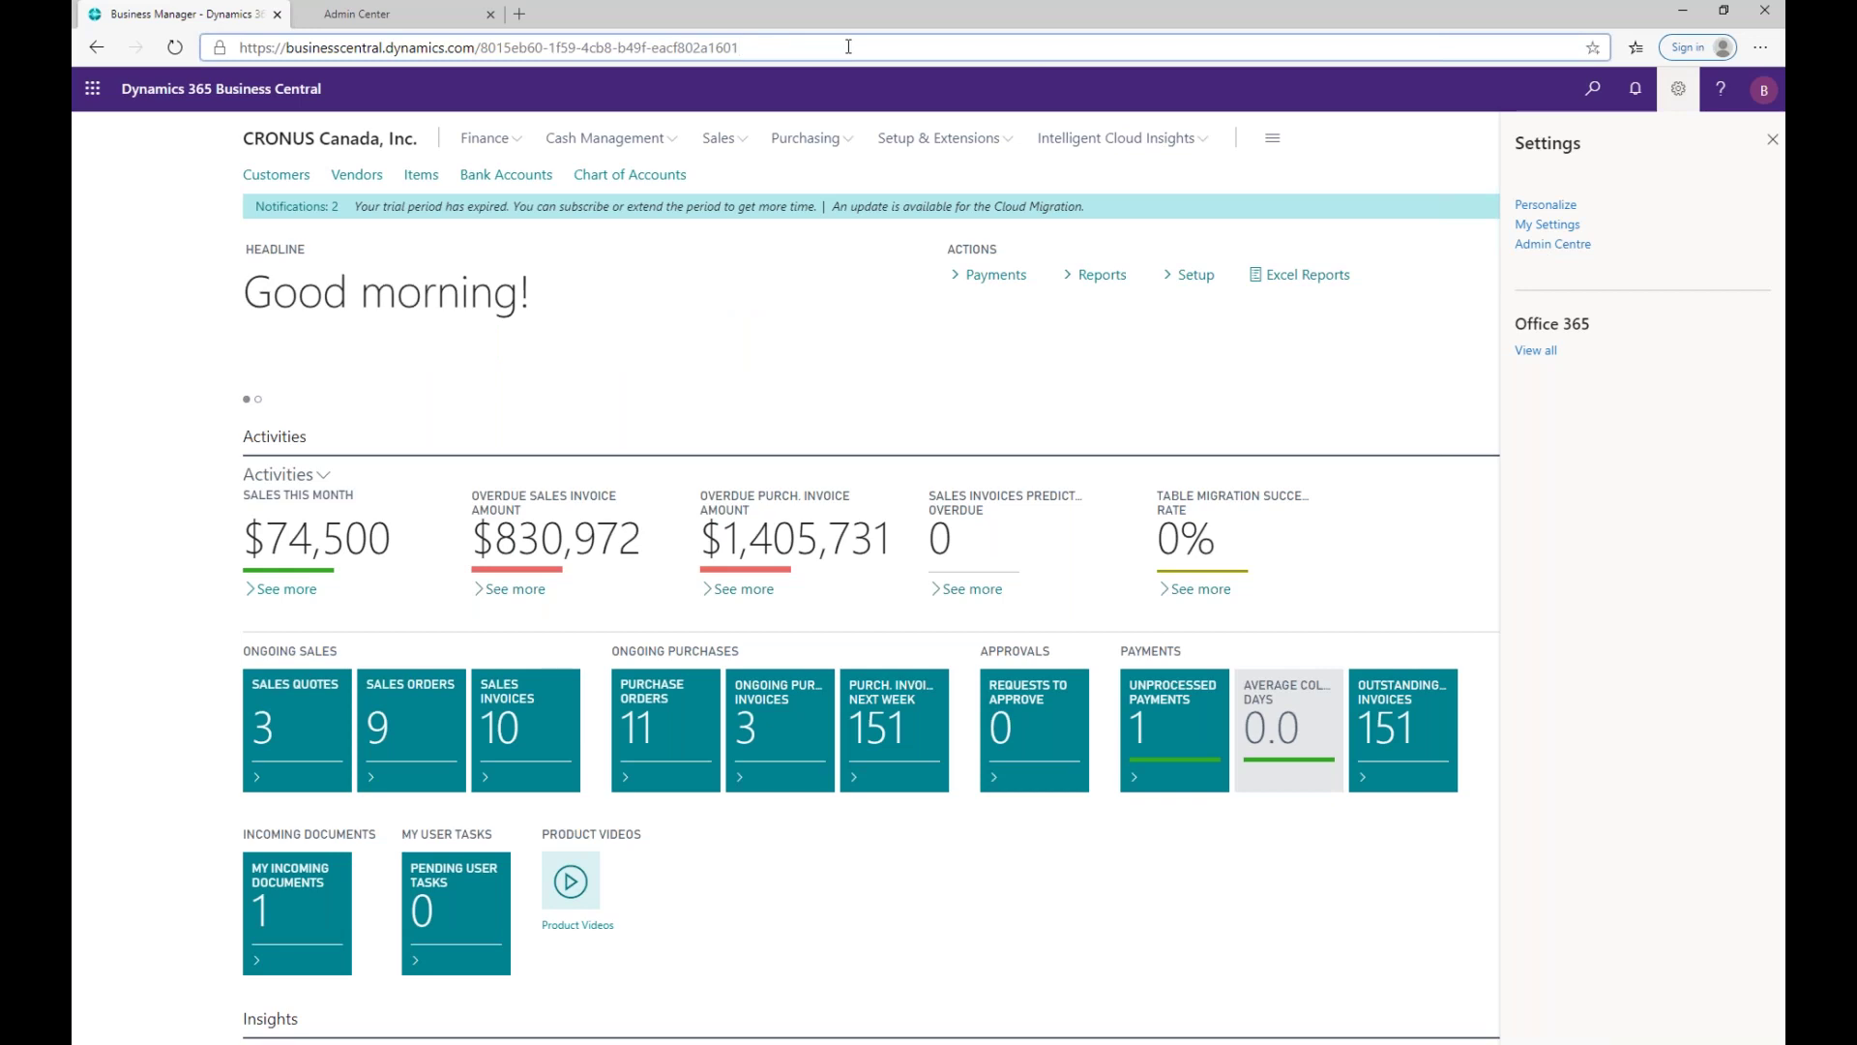
type("/Admin")
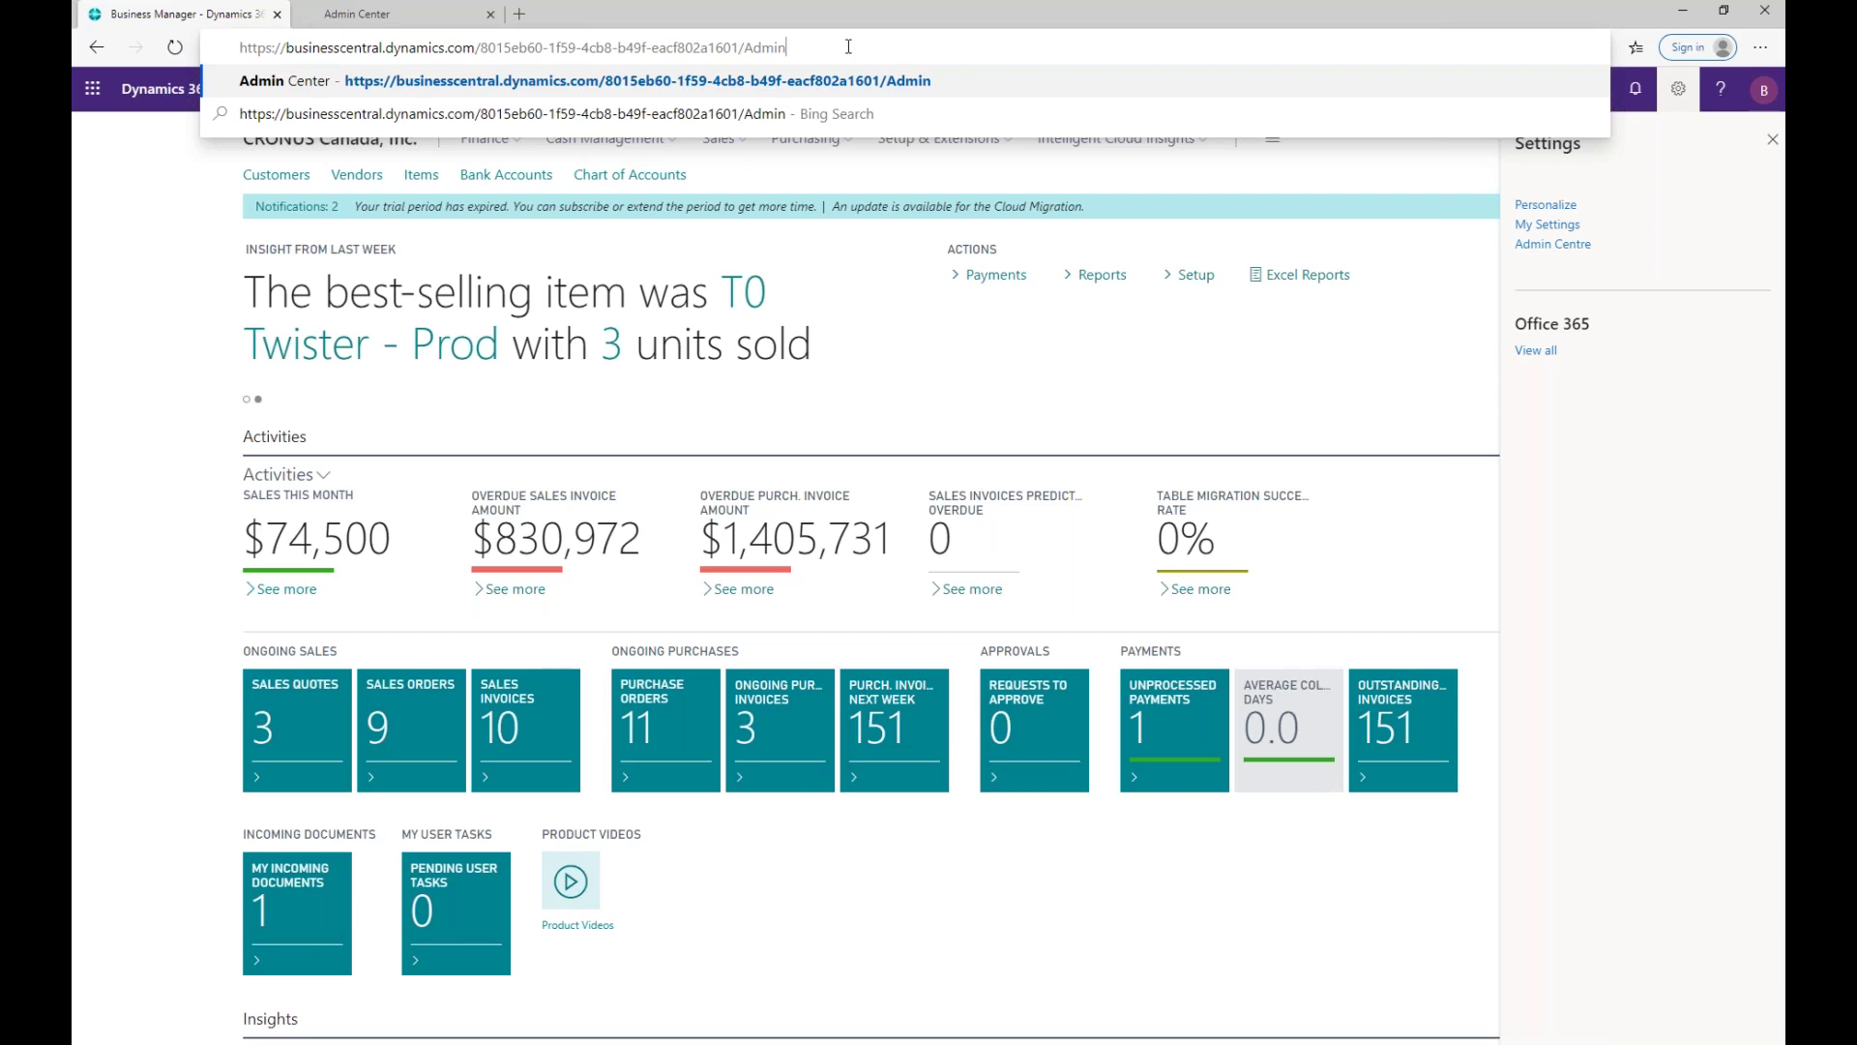
left_click(385, 18)
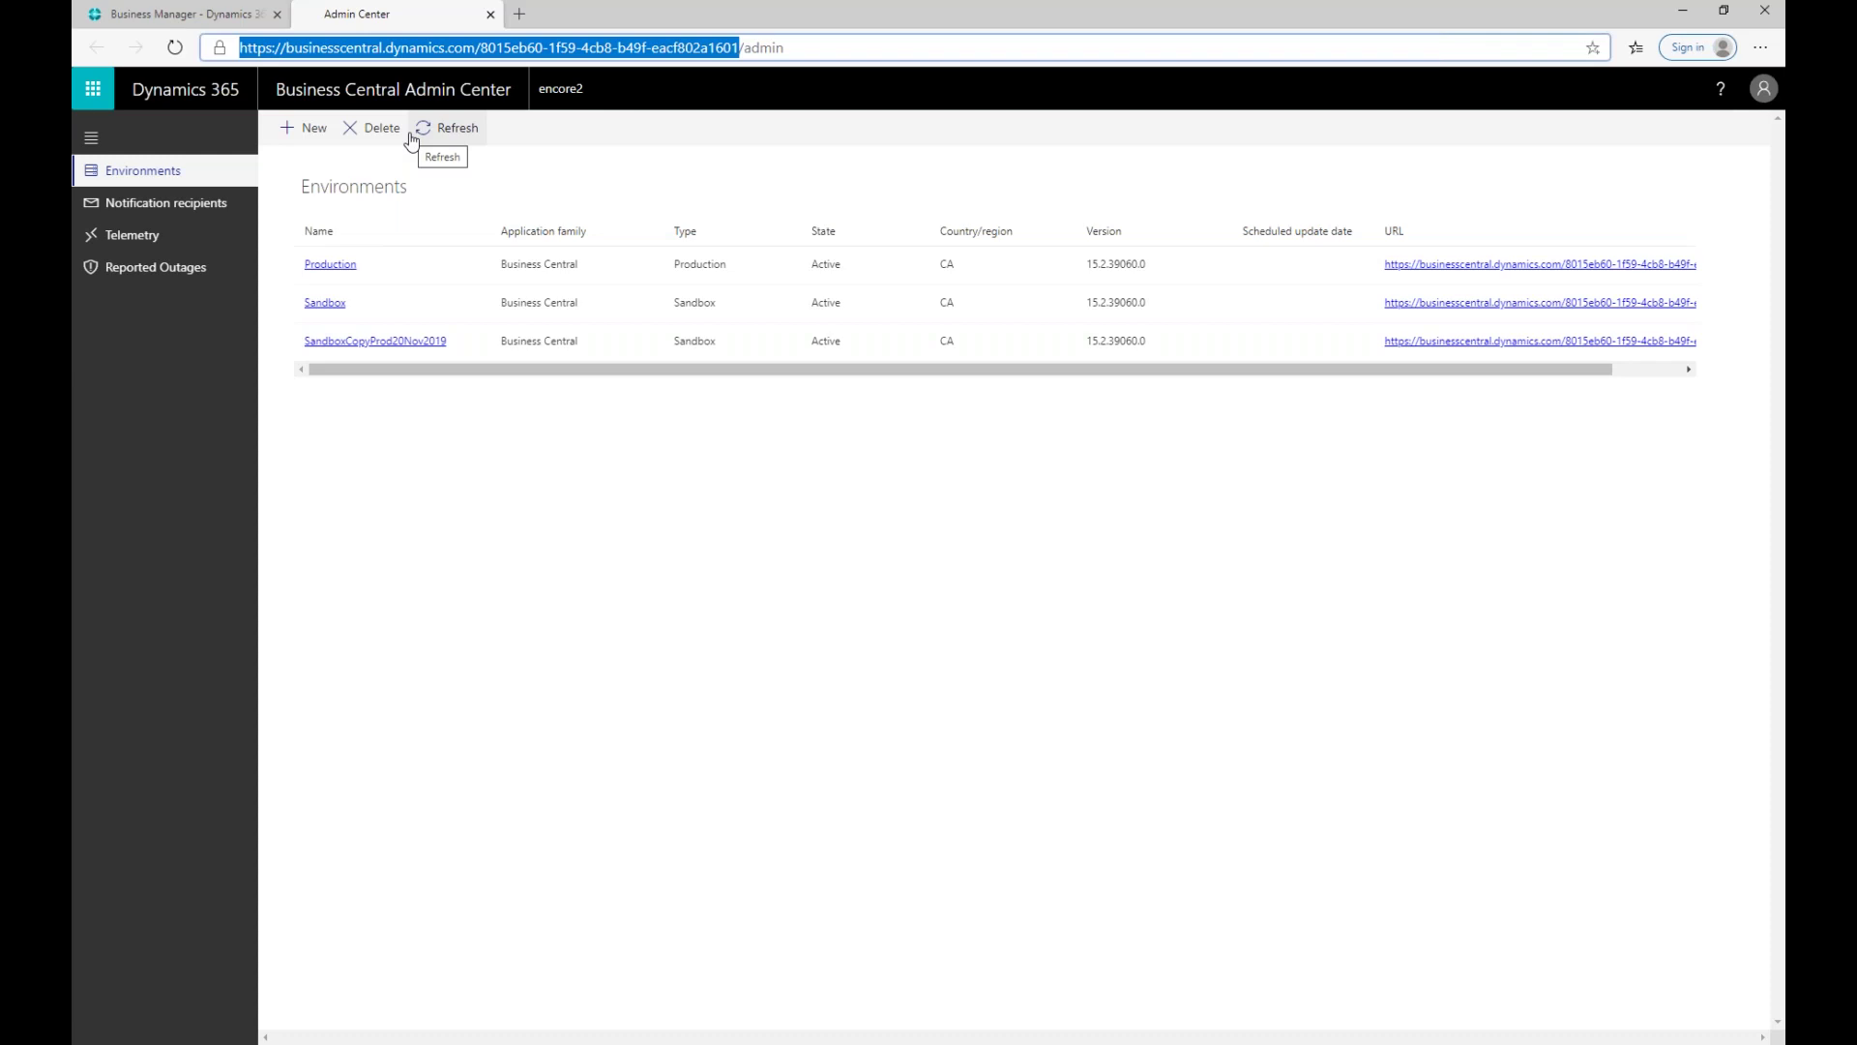
Step: Go from the Environments list to the Notification recipients page
left_click(183, 207)
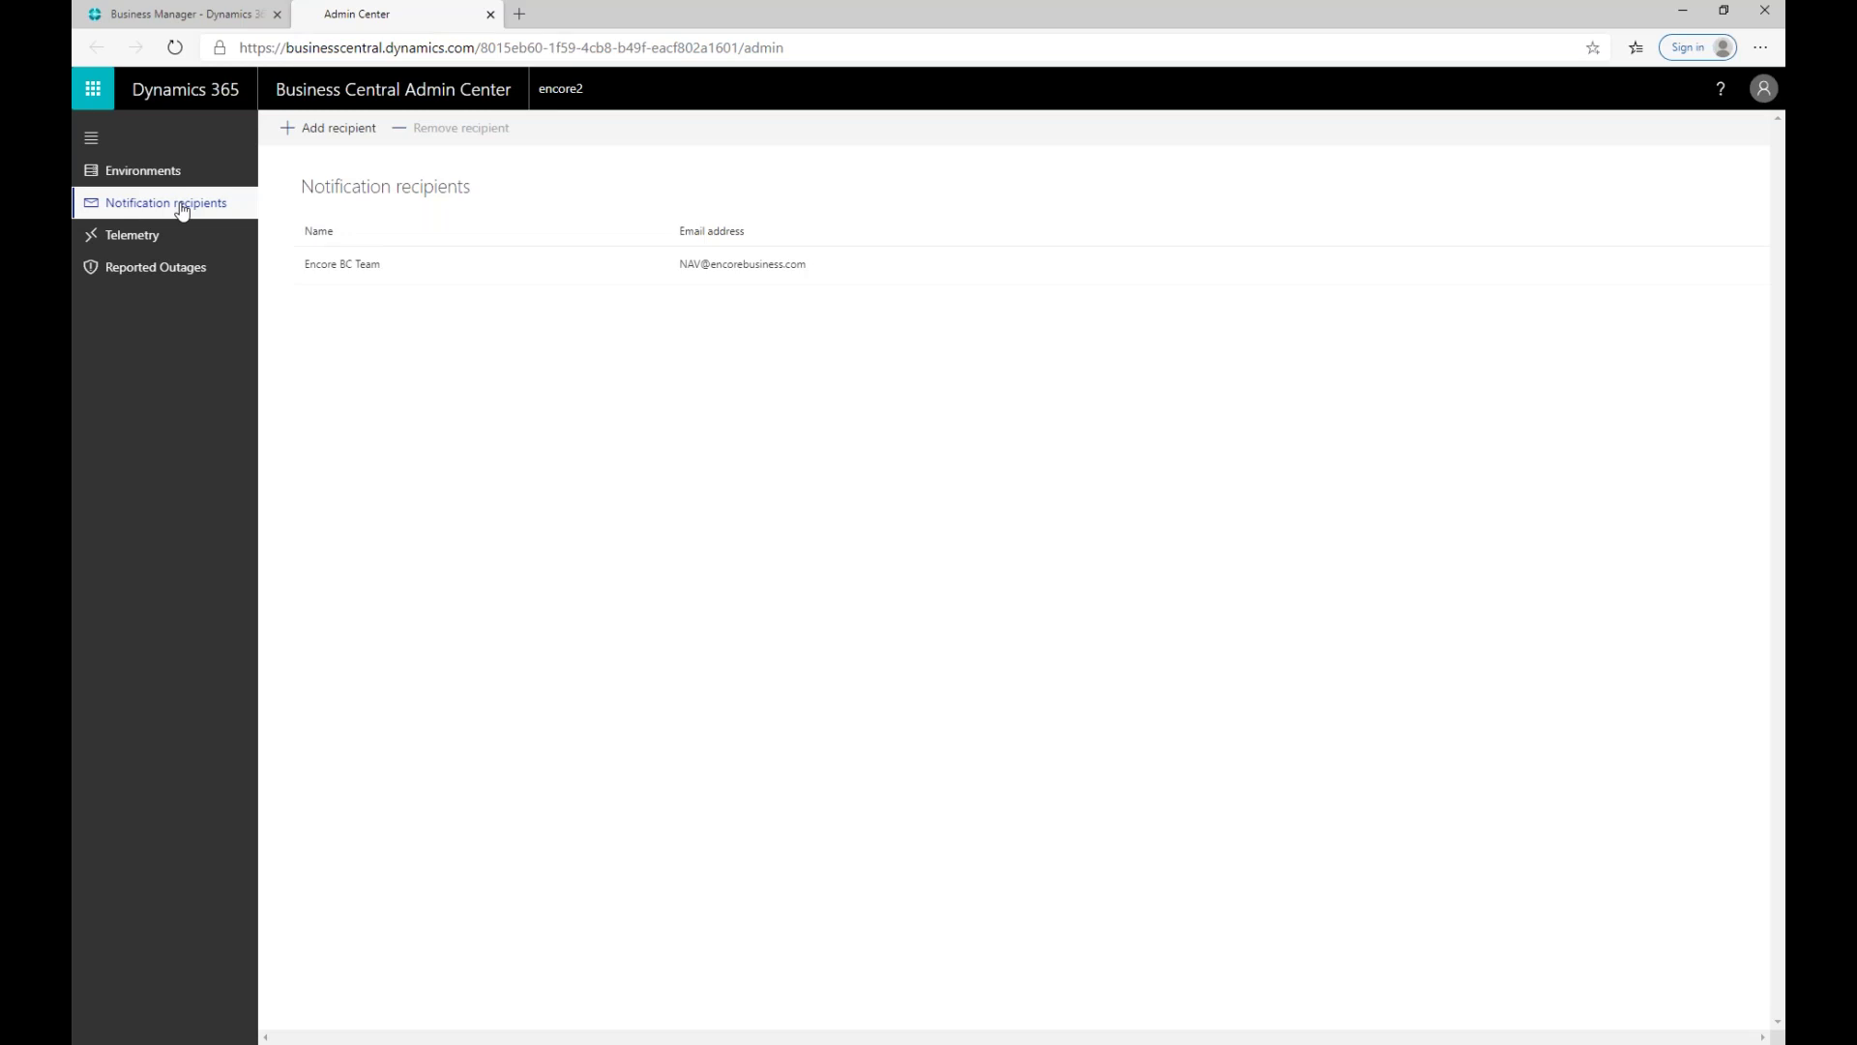
Step: Open the Add recipient panel from the Notification recipients page
left_click(330, 131)
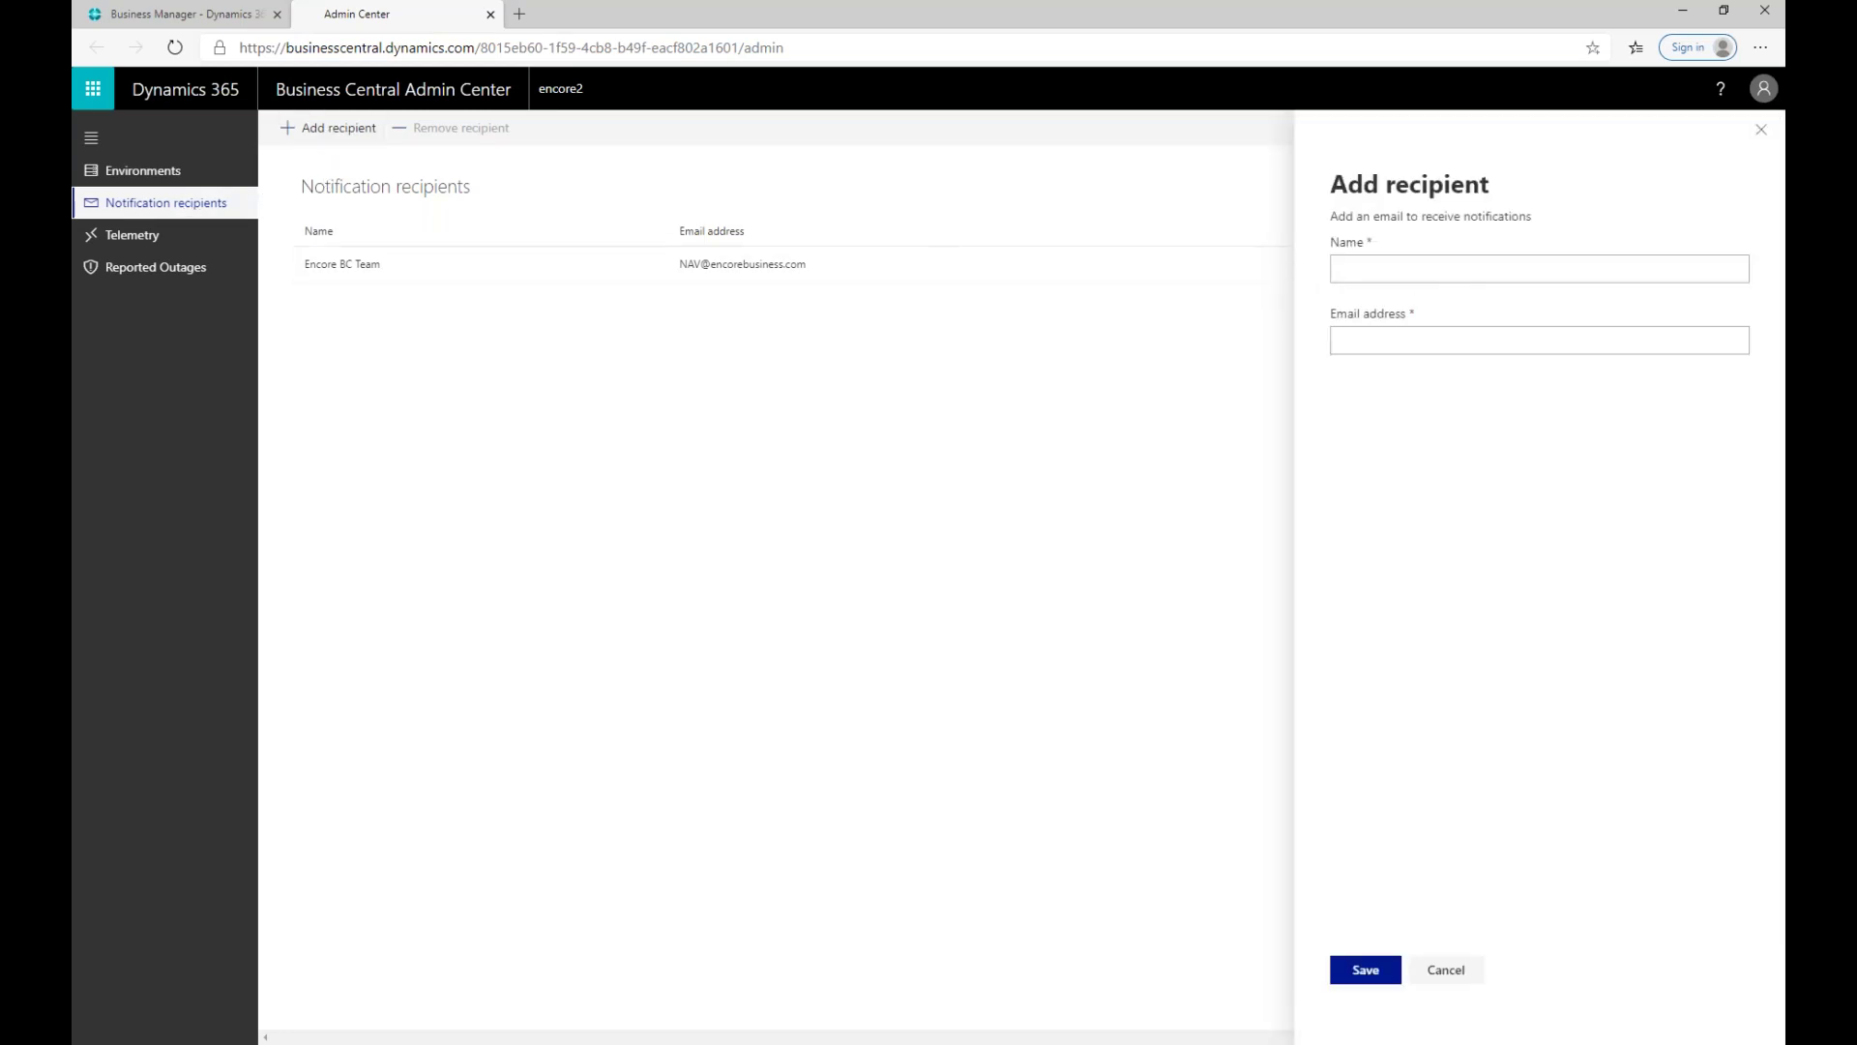
Step: Enter the recipient's first name and company e-mail address, then save the new recipient
left_click(1383, 266)
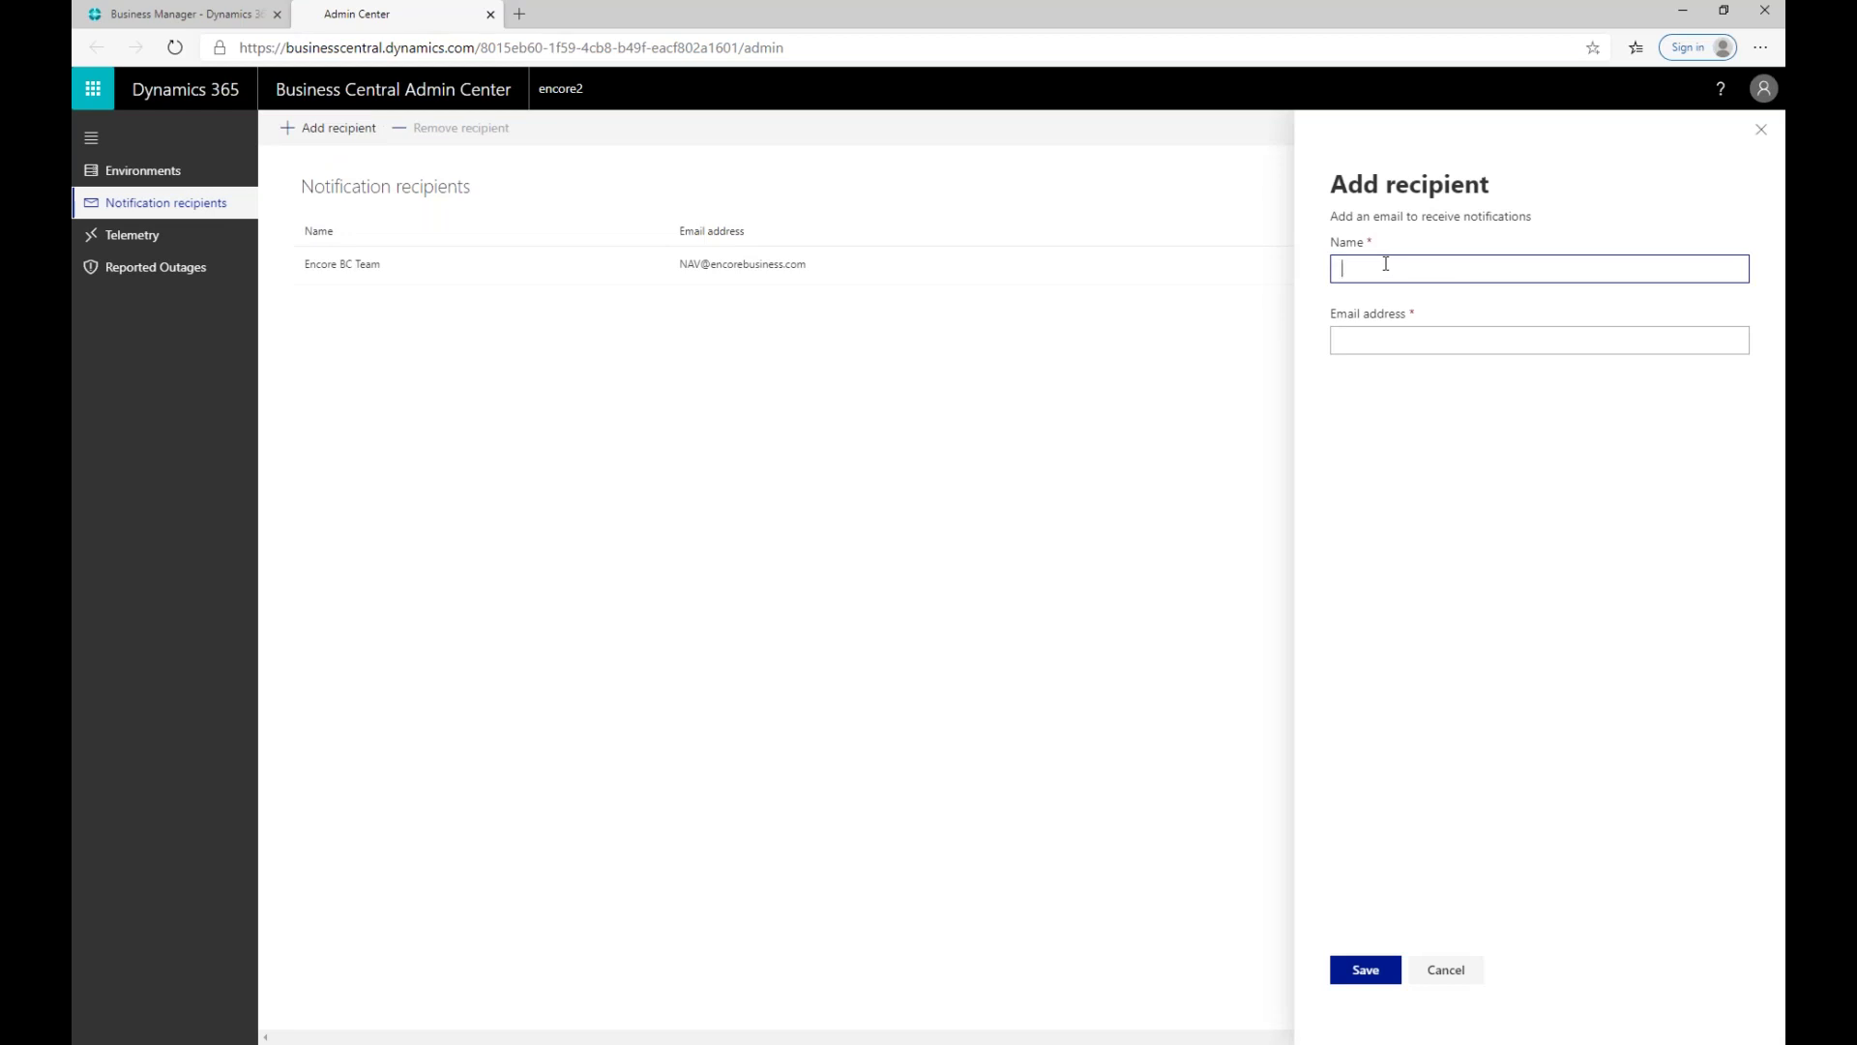
type("Tony")
left_click(1344, 344)
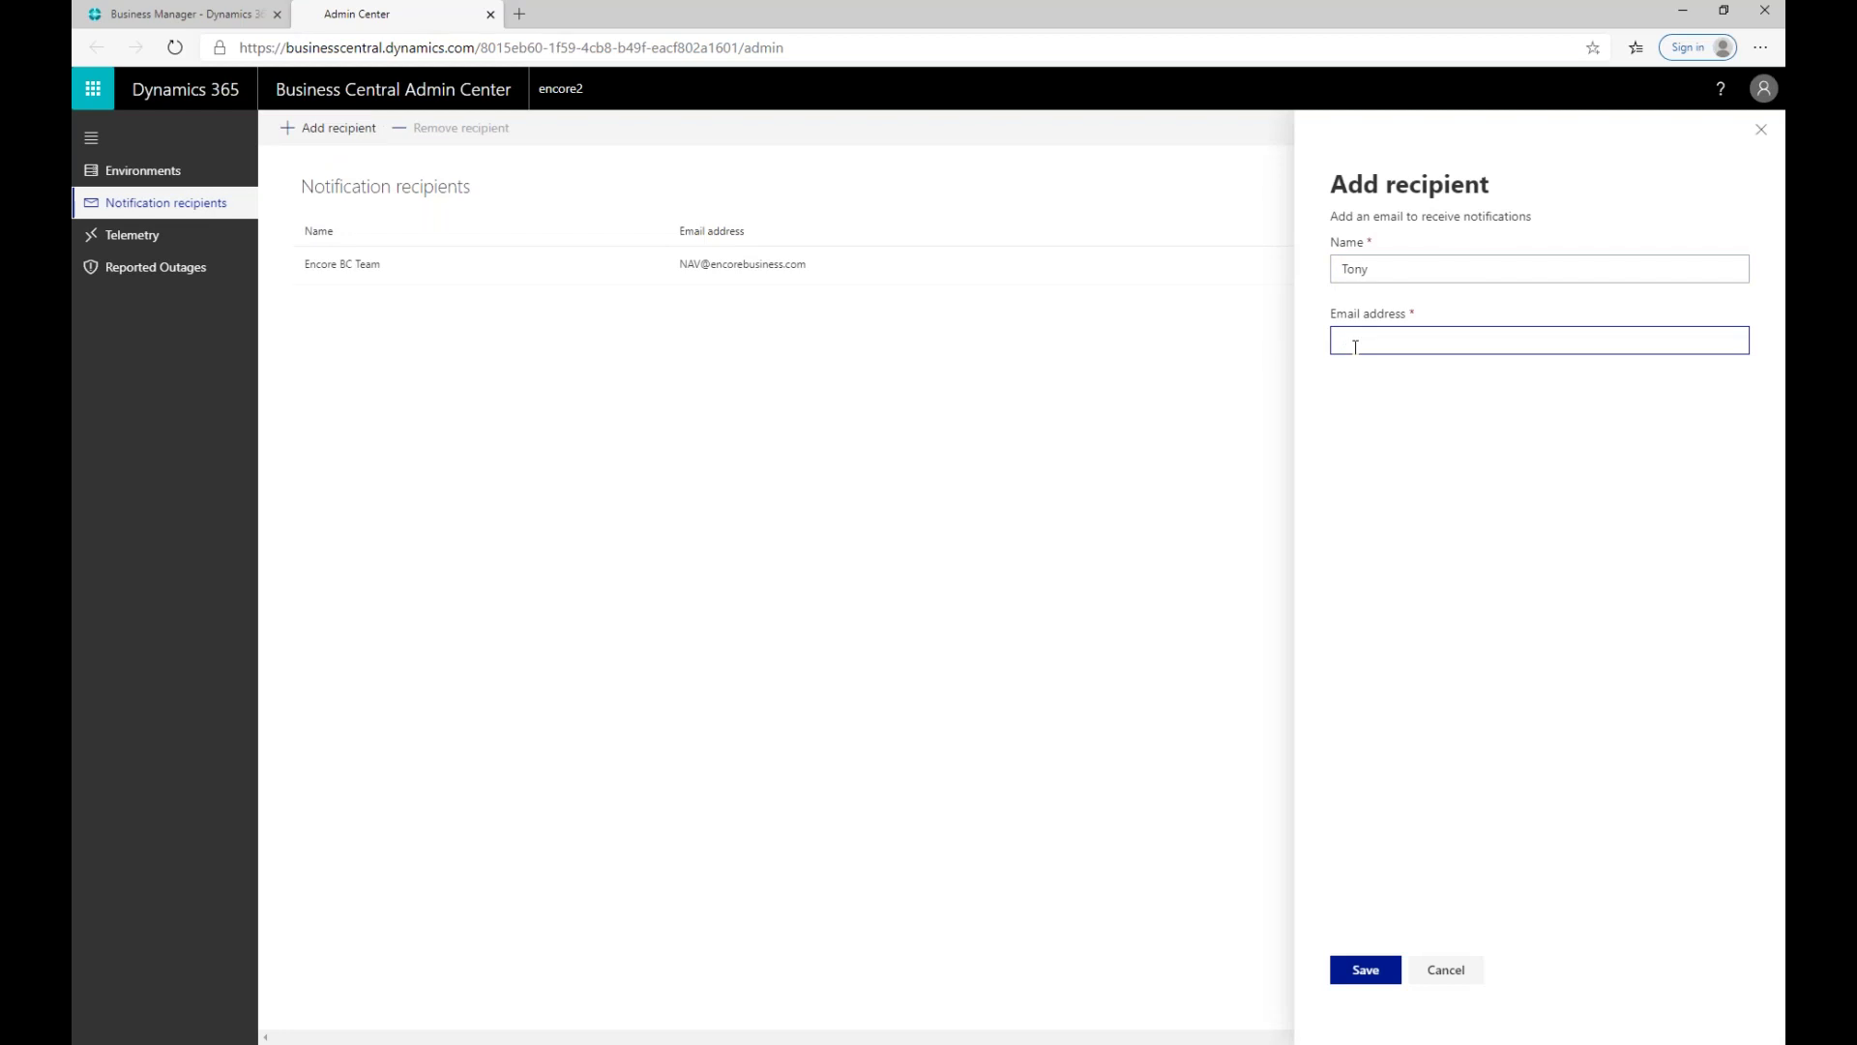
left_click(1365, 968)
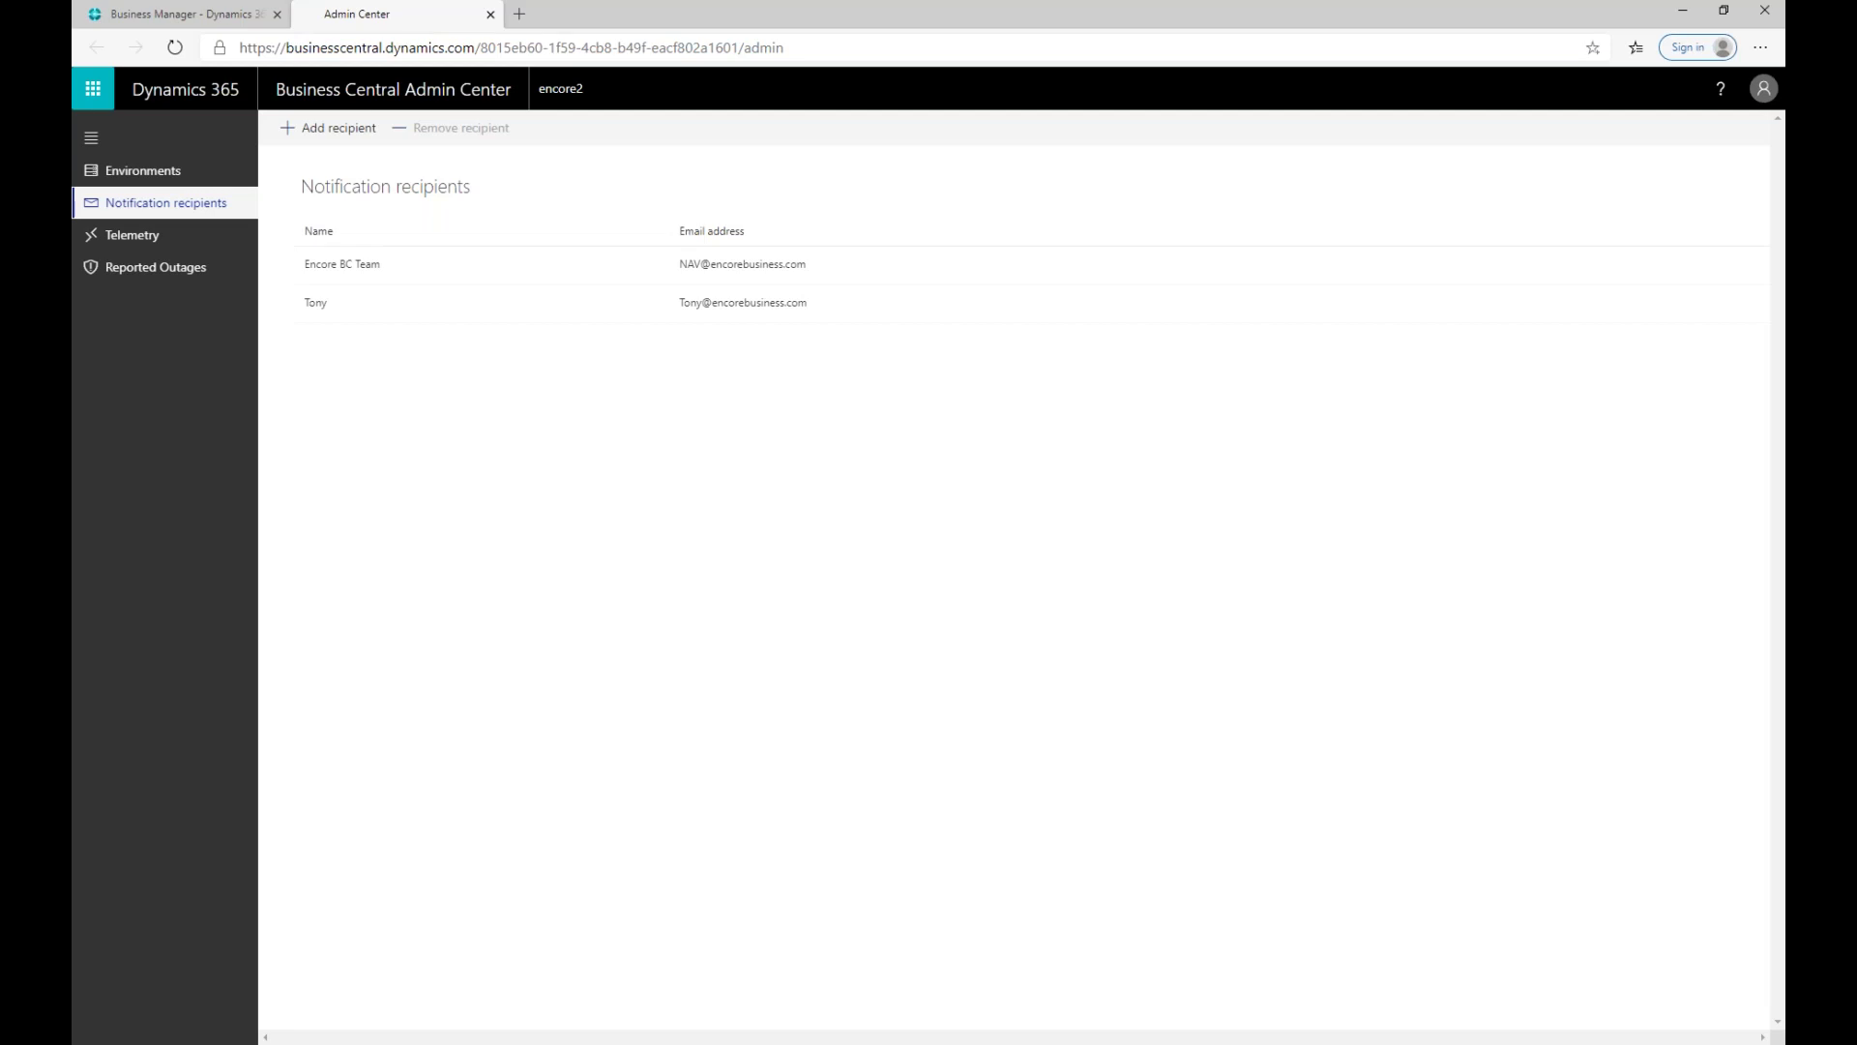
Step: Remove the newly added recipient, confirm with Yes, and return to Environments
left_click(428, 319)
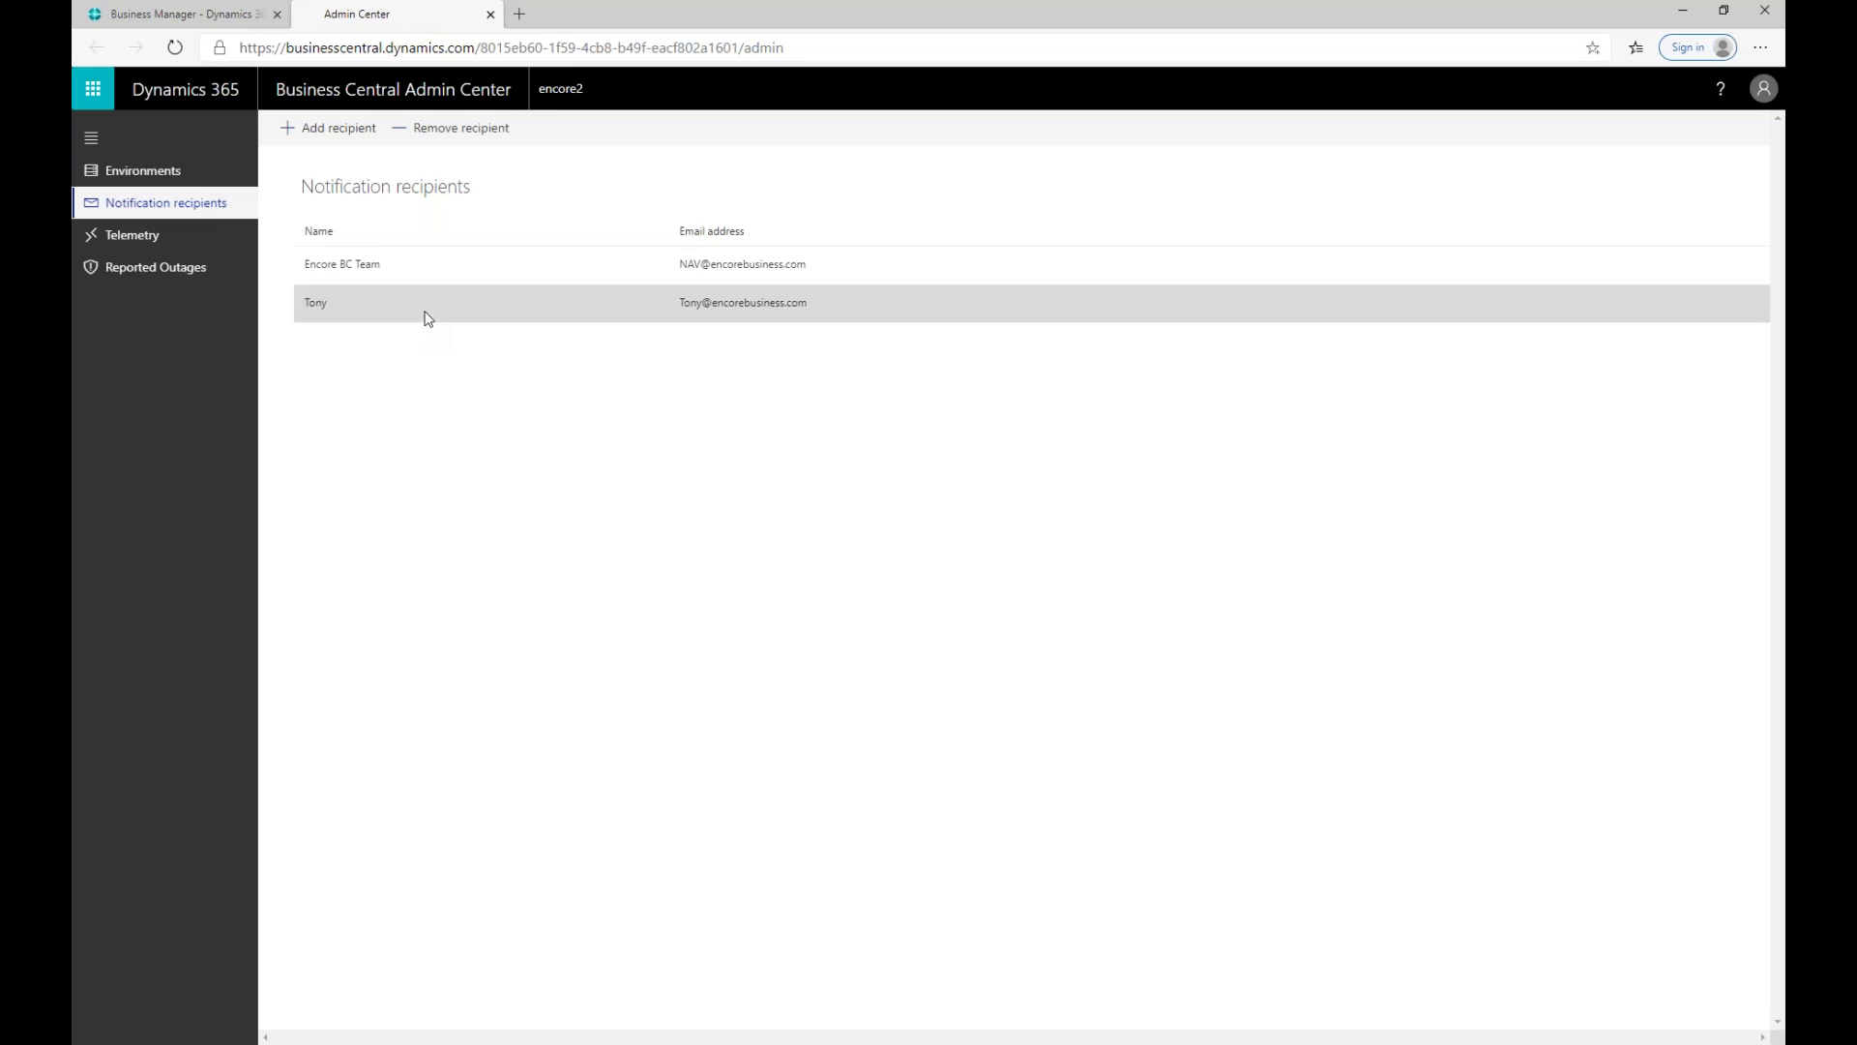
left_click(442, 135)
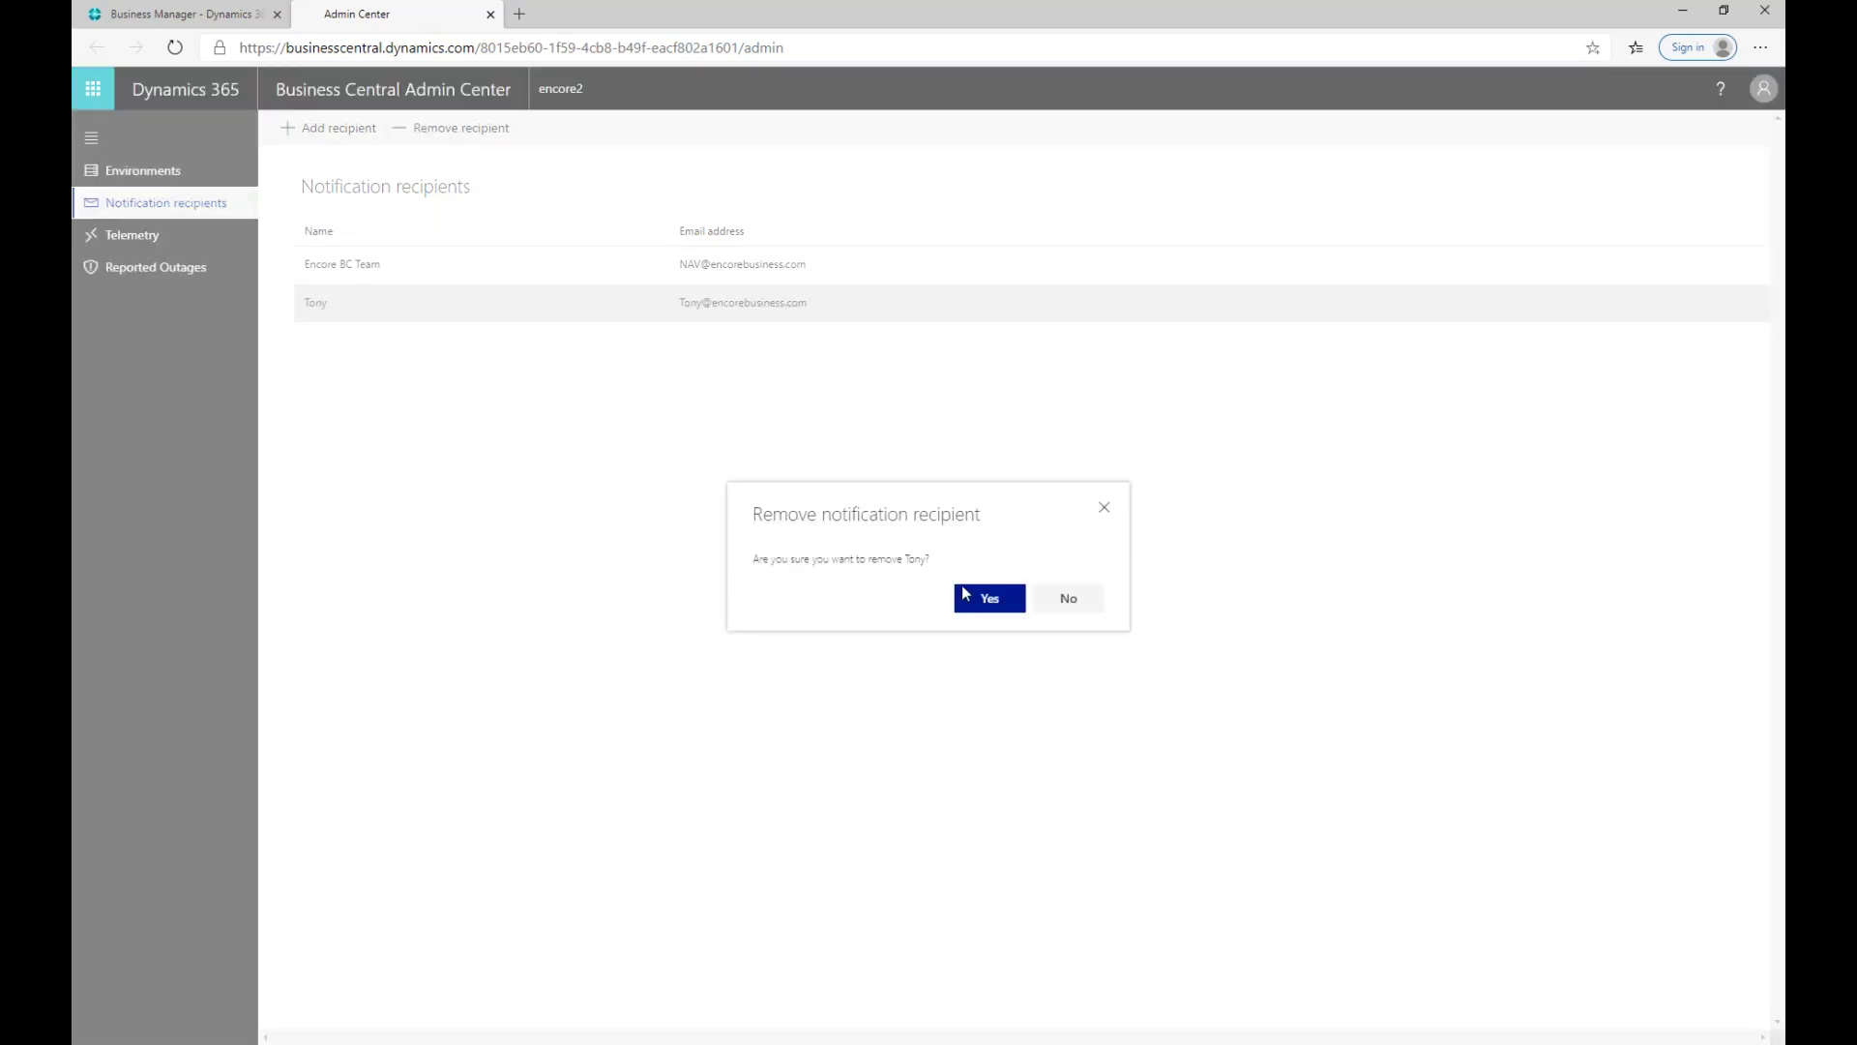
left_click(981, 604)
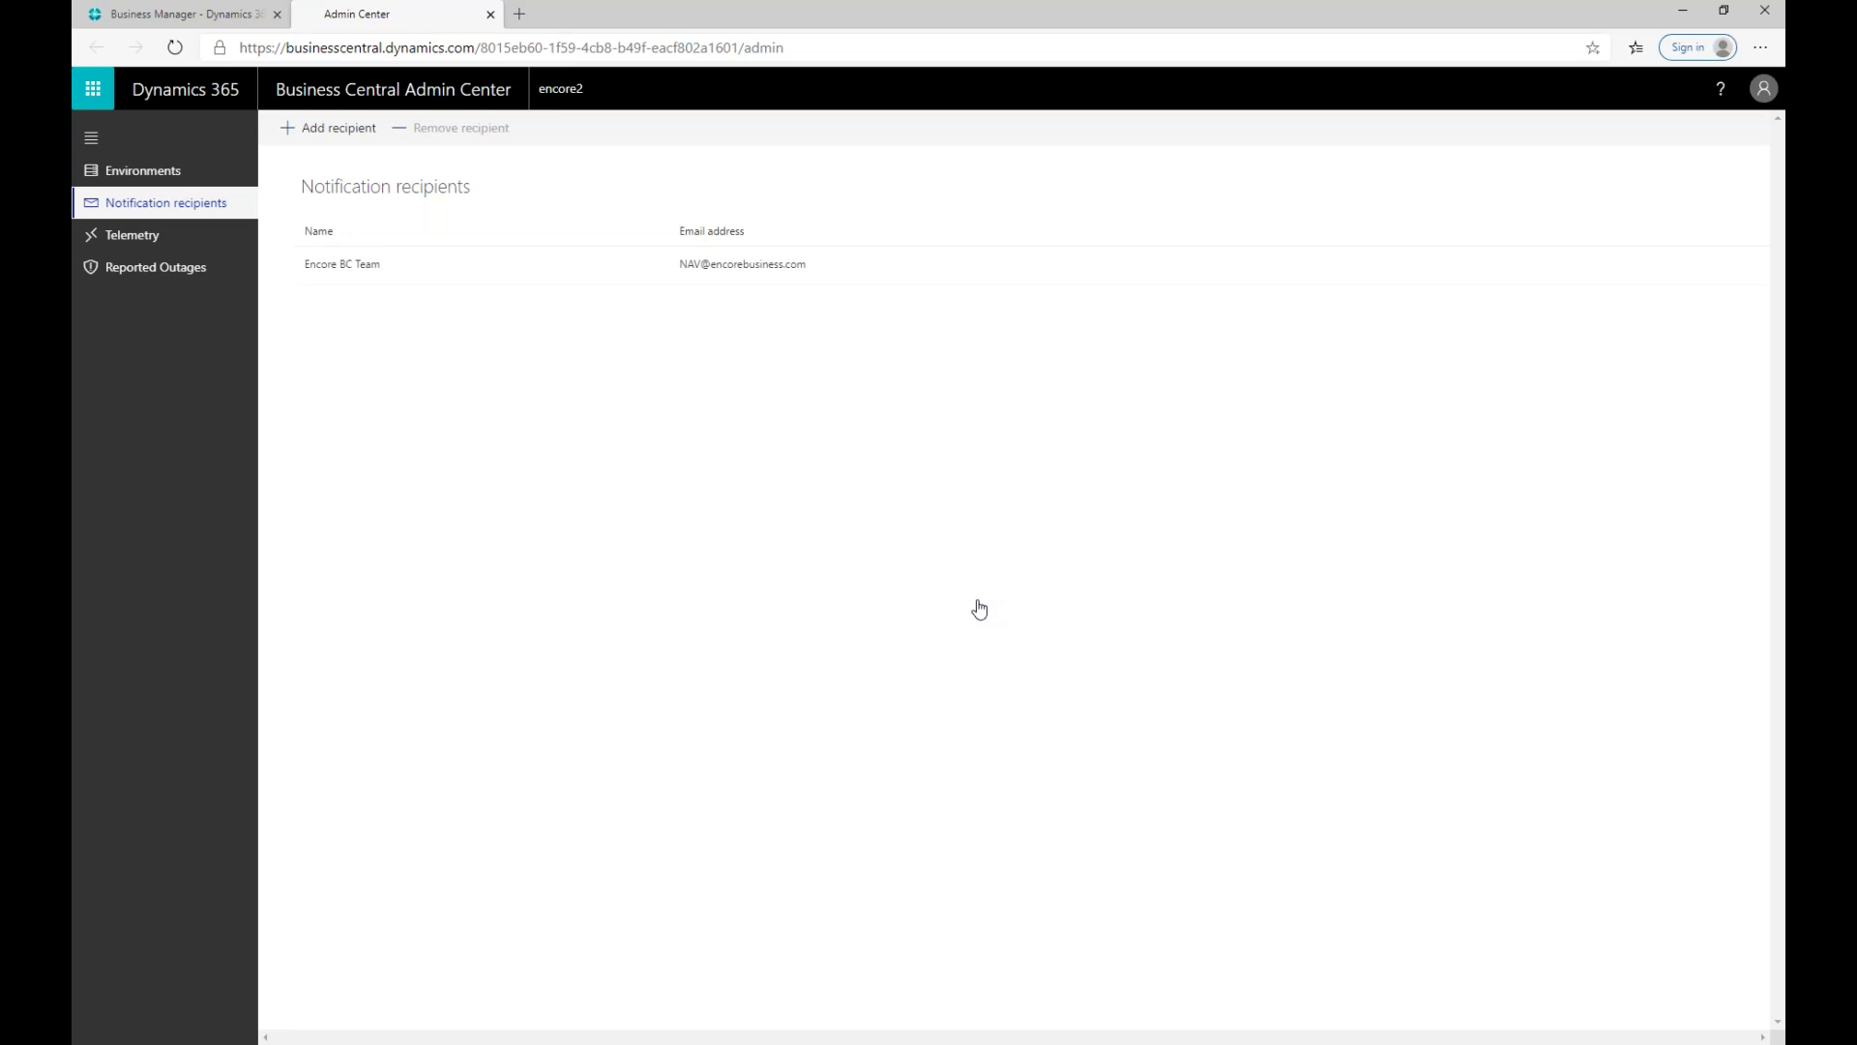
left_click(170, 179)
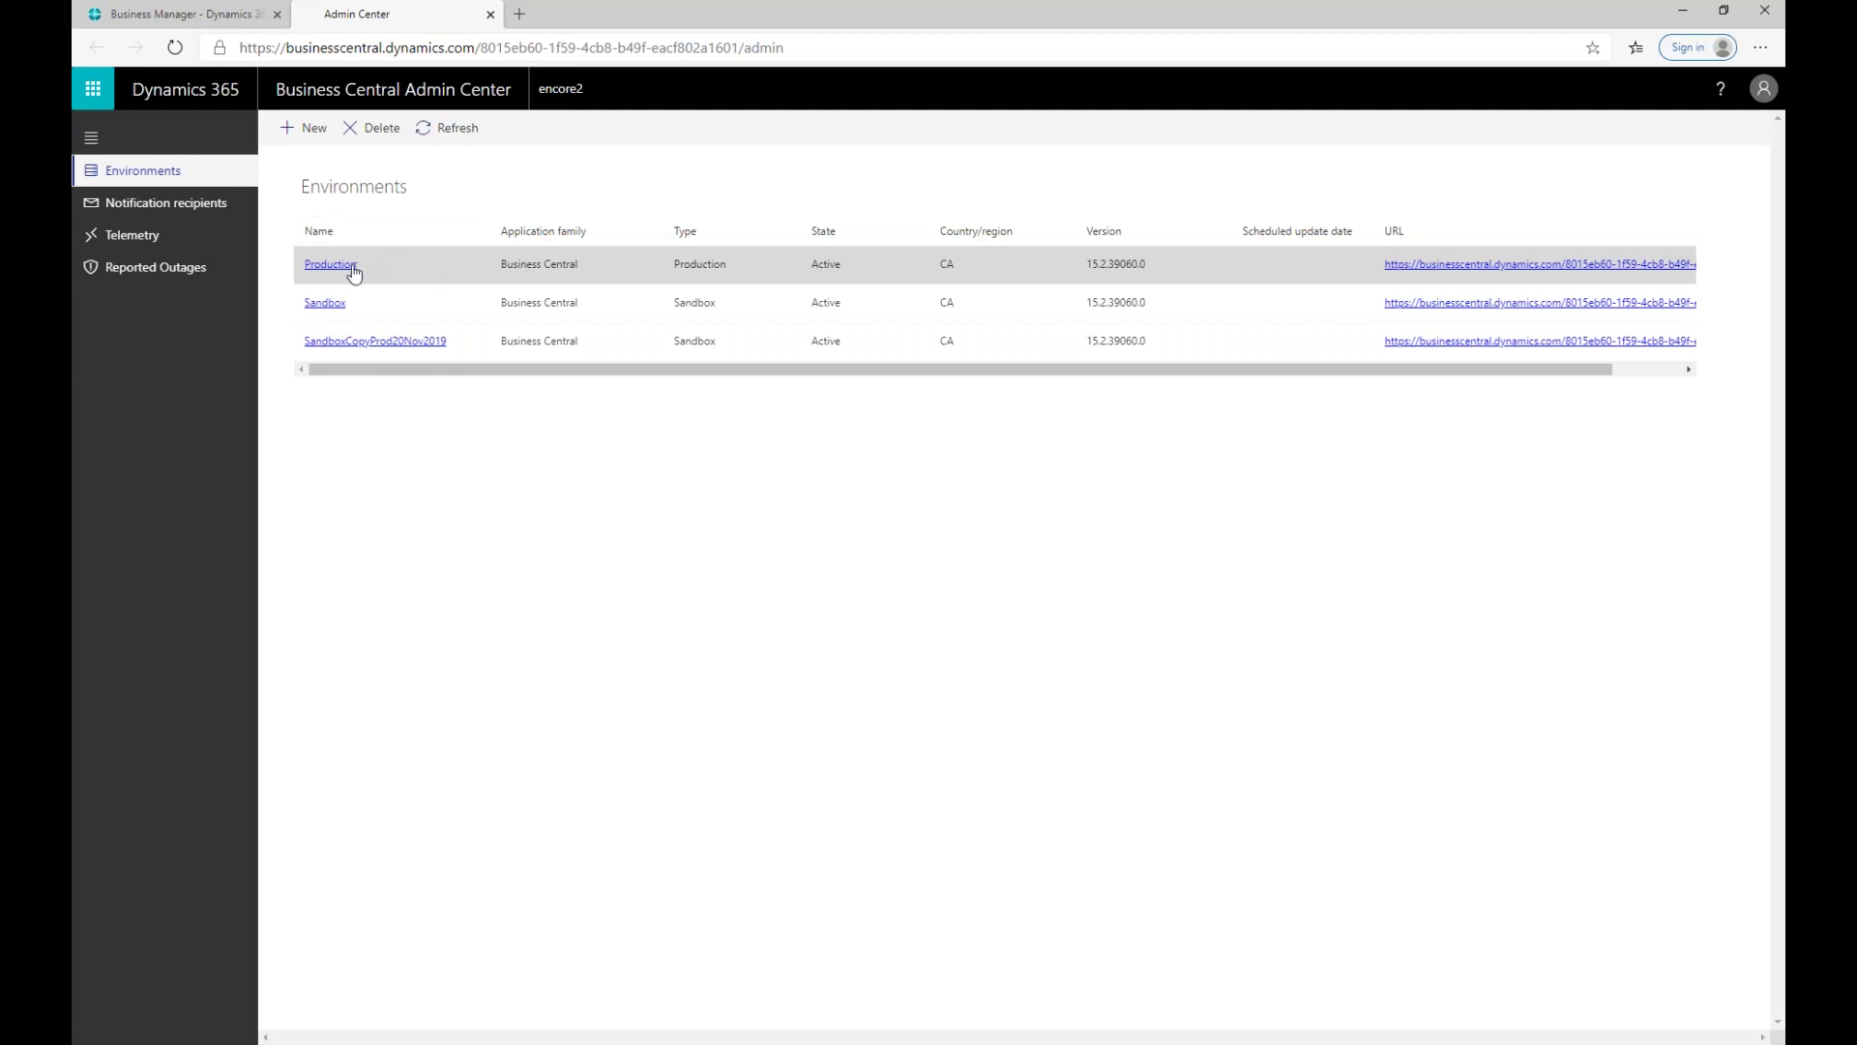
Step: Open the Production environment's details and its Update options
left_click(326, 271)
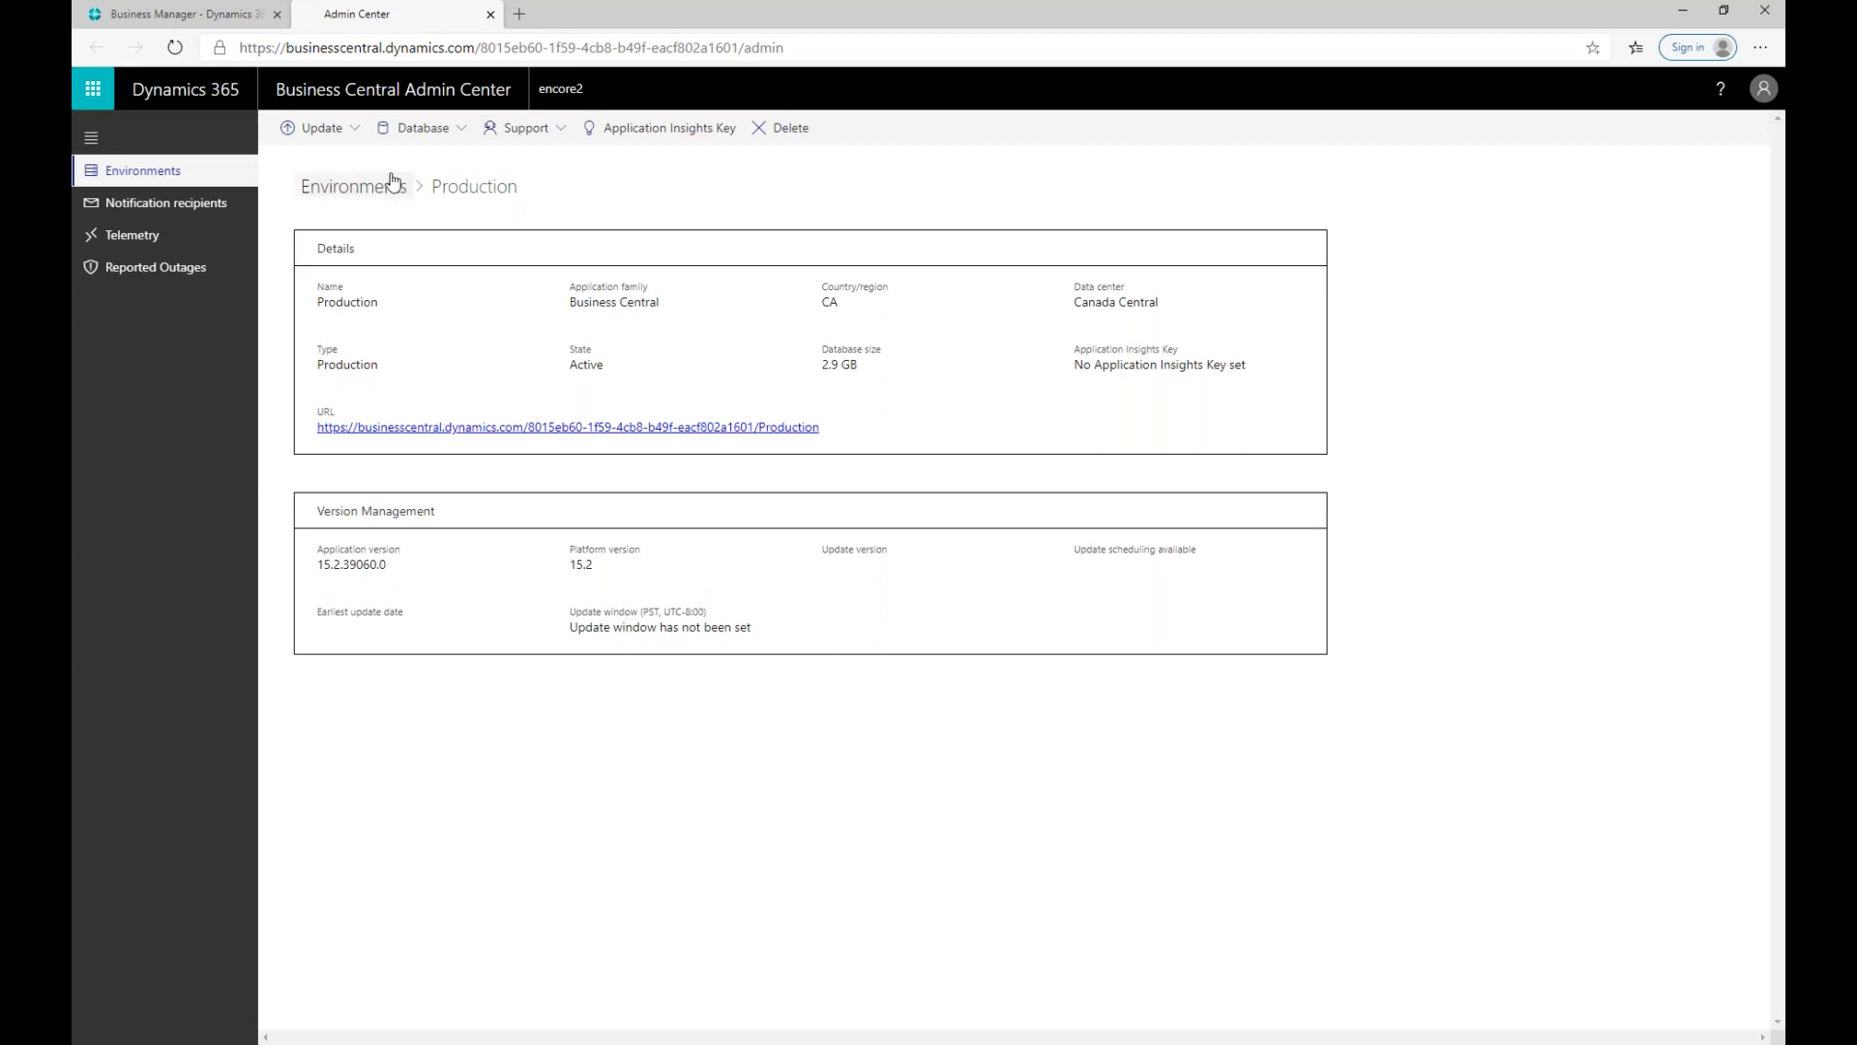
left_click(349, 132)
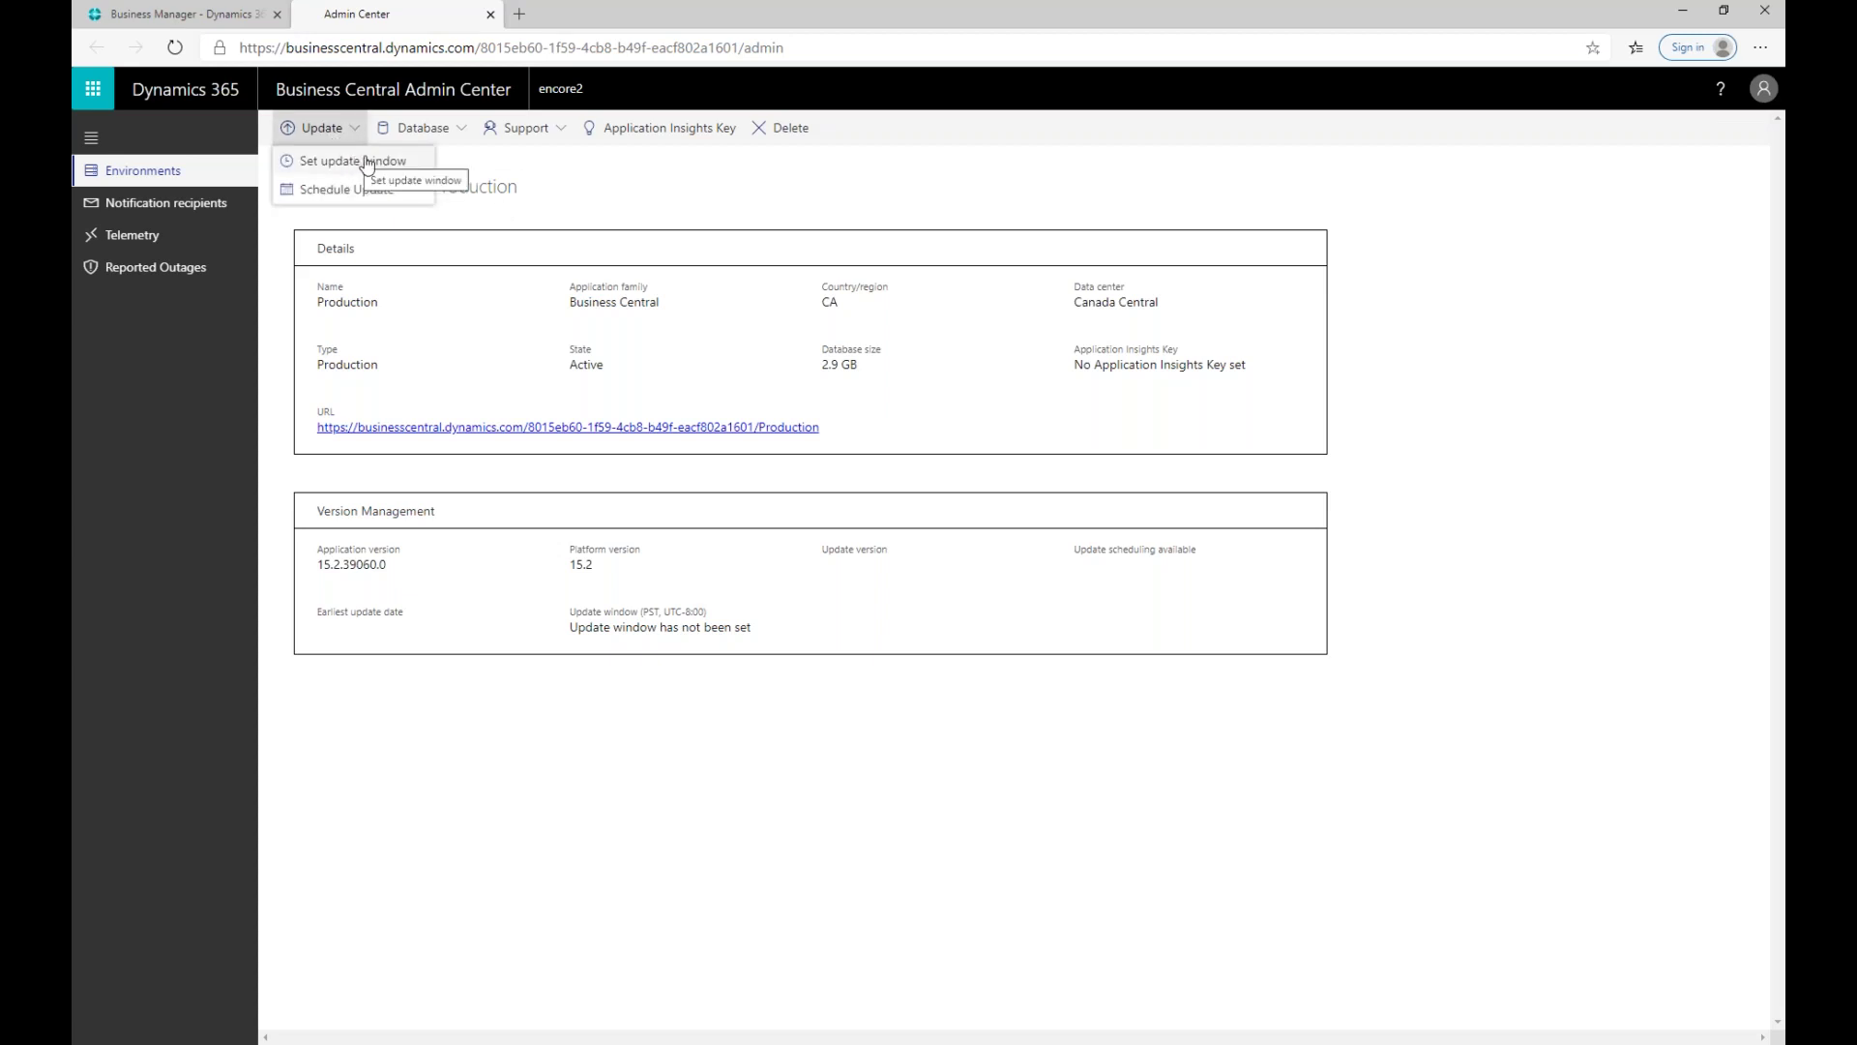
Step: Open Set update window for Production, then cancel without saving
left_click(356, 162)
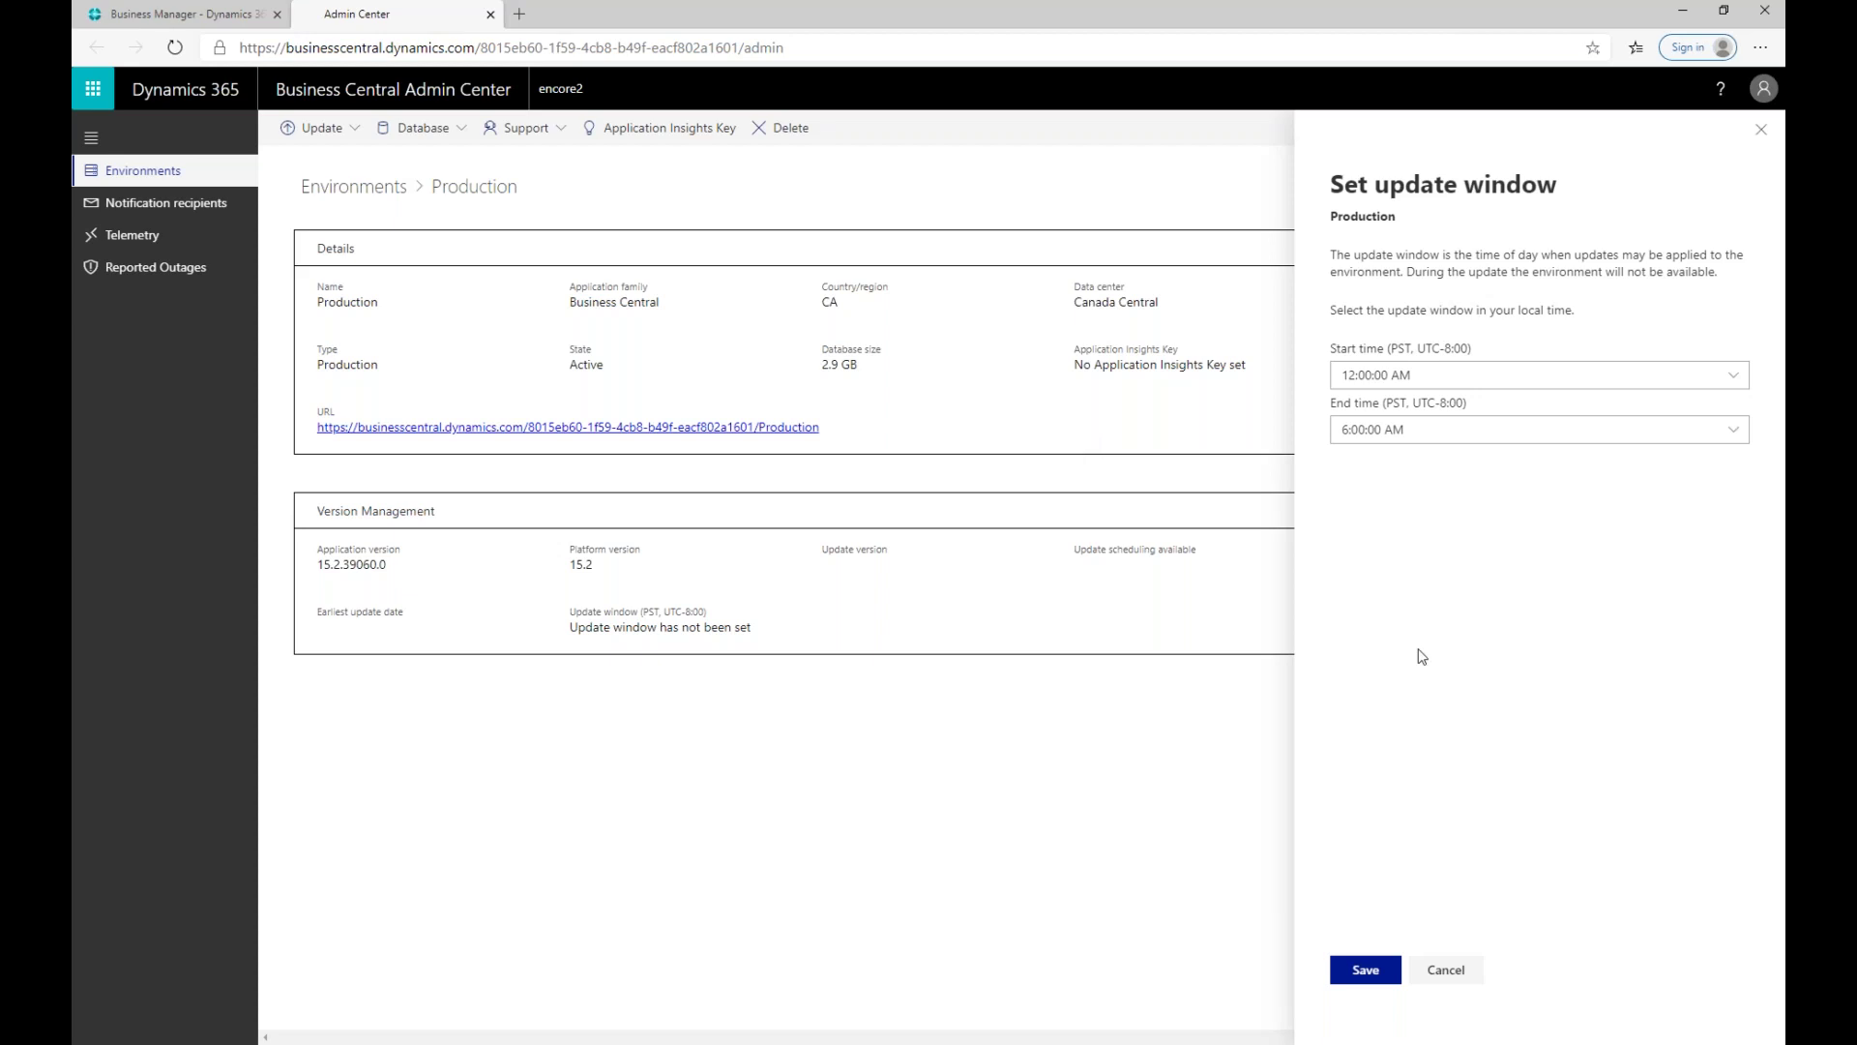
left_click(1455, 977)
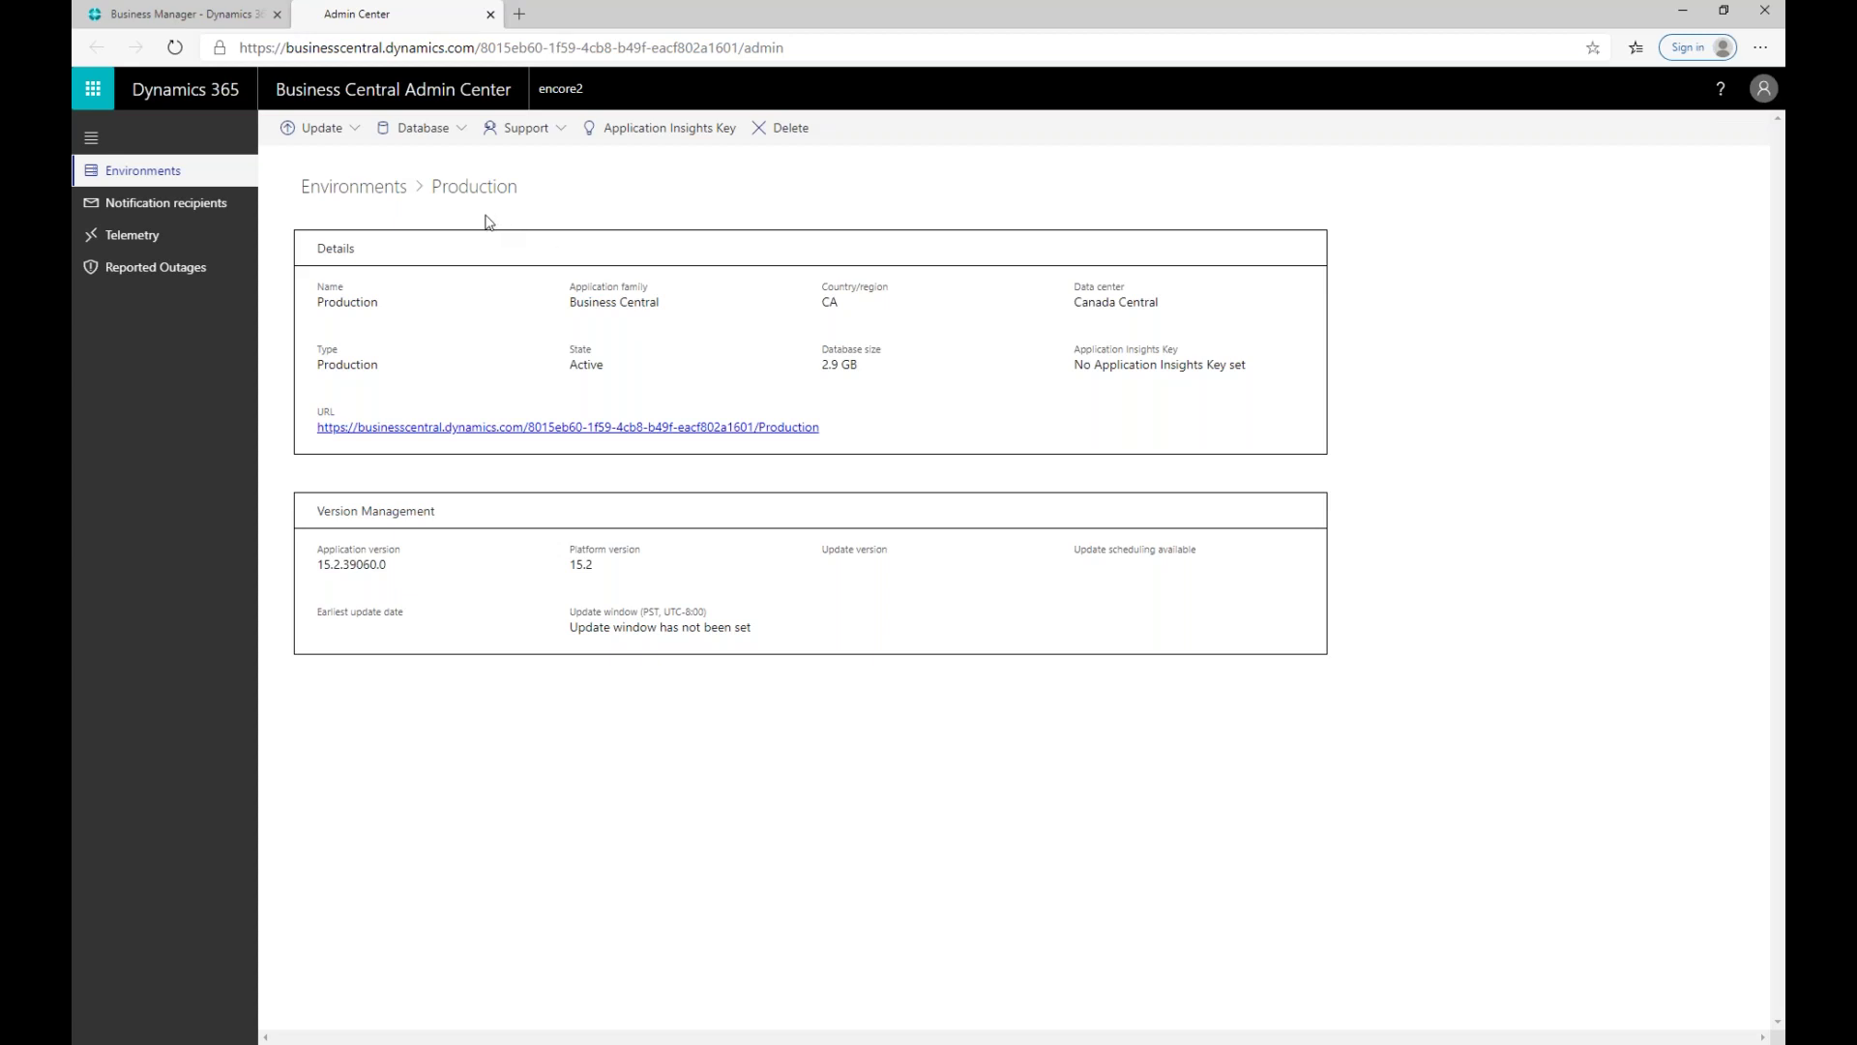
Step: Open the Update dropdown on the Production environment page
left_click(353, 129)
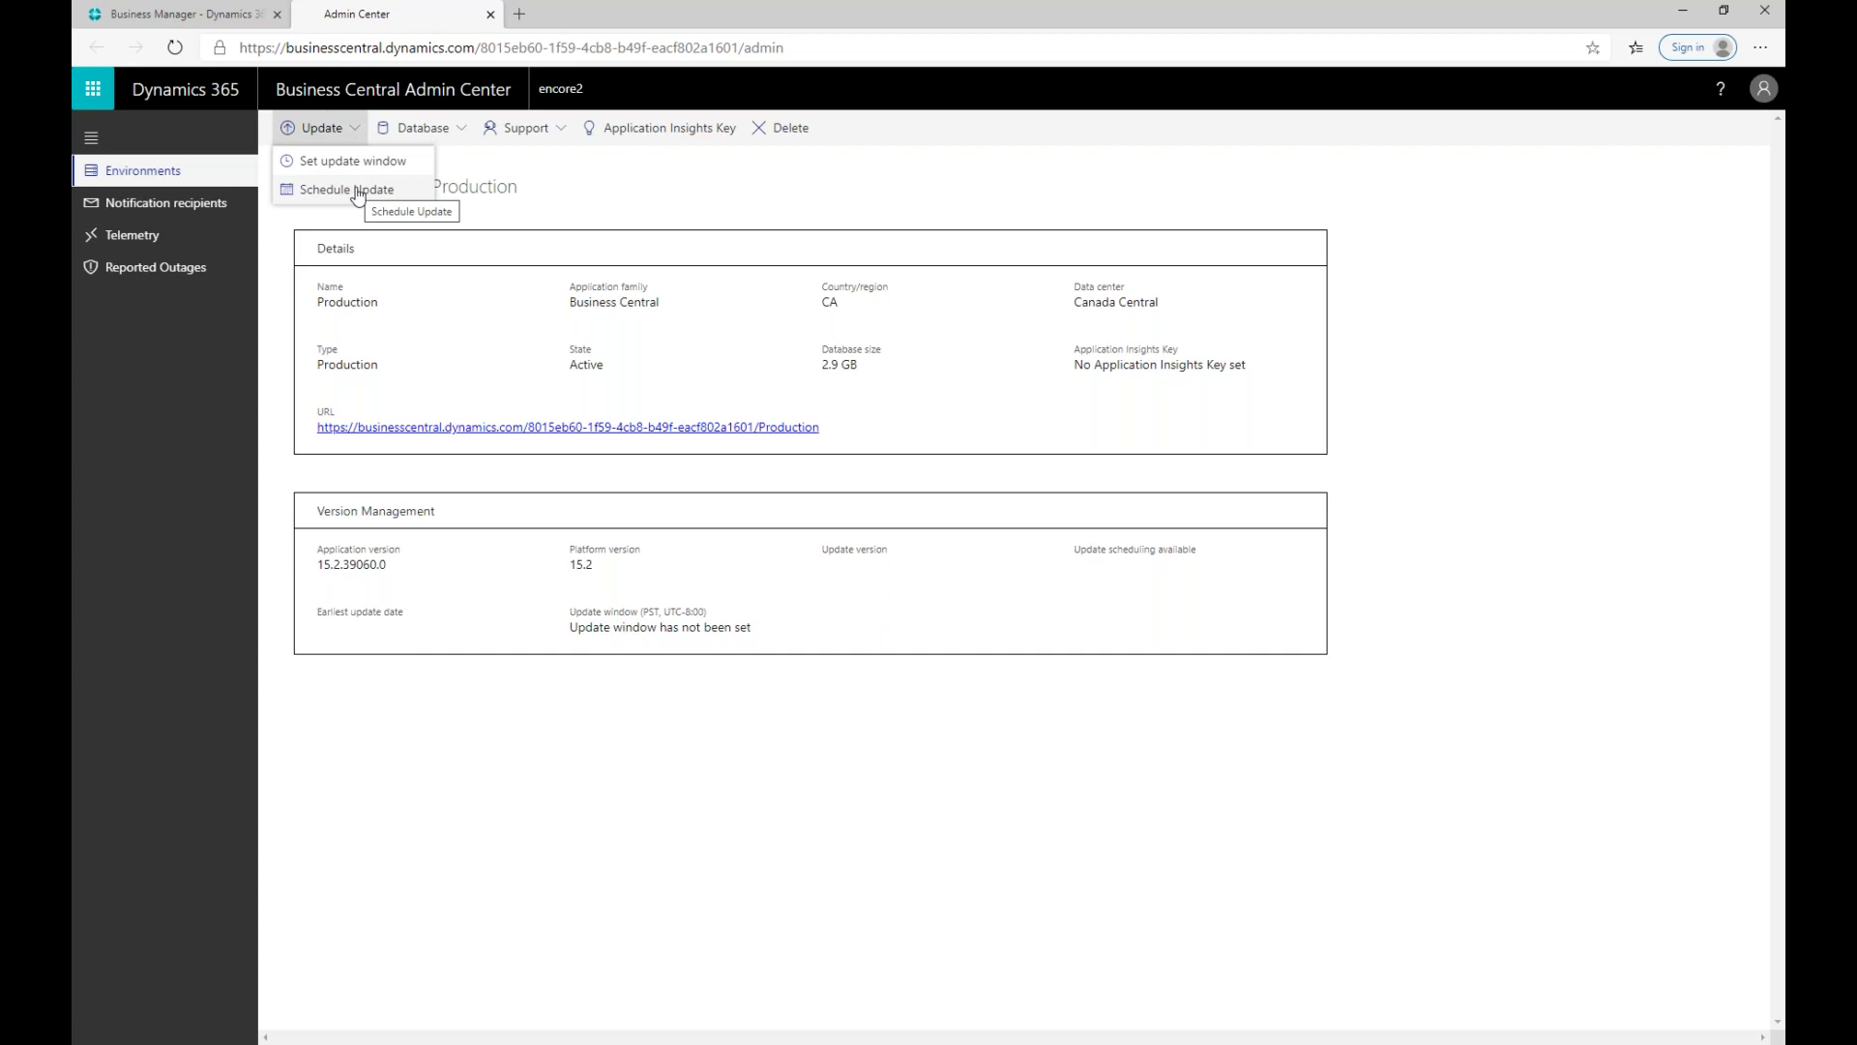
Step: Choose Schedule Update for Production, close the 'No updates available' notice, and return to Environments
left_click(357, 190)
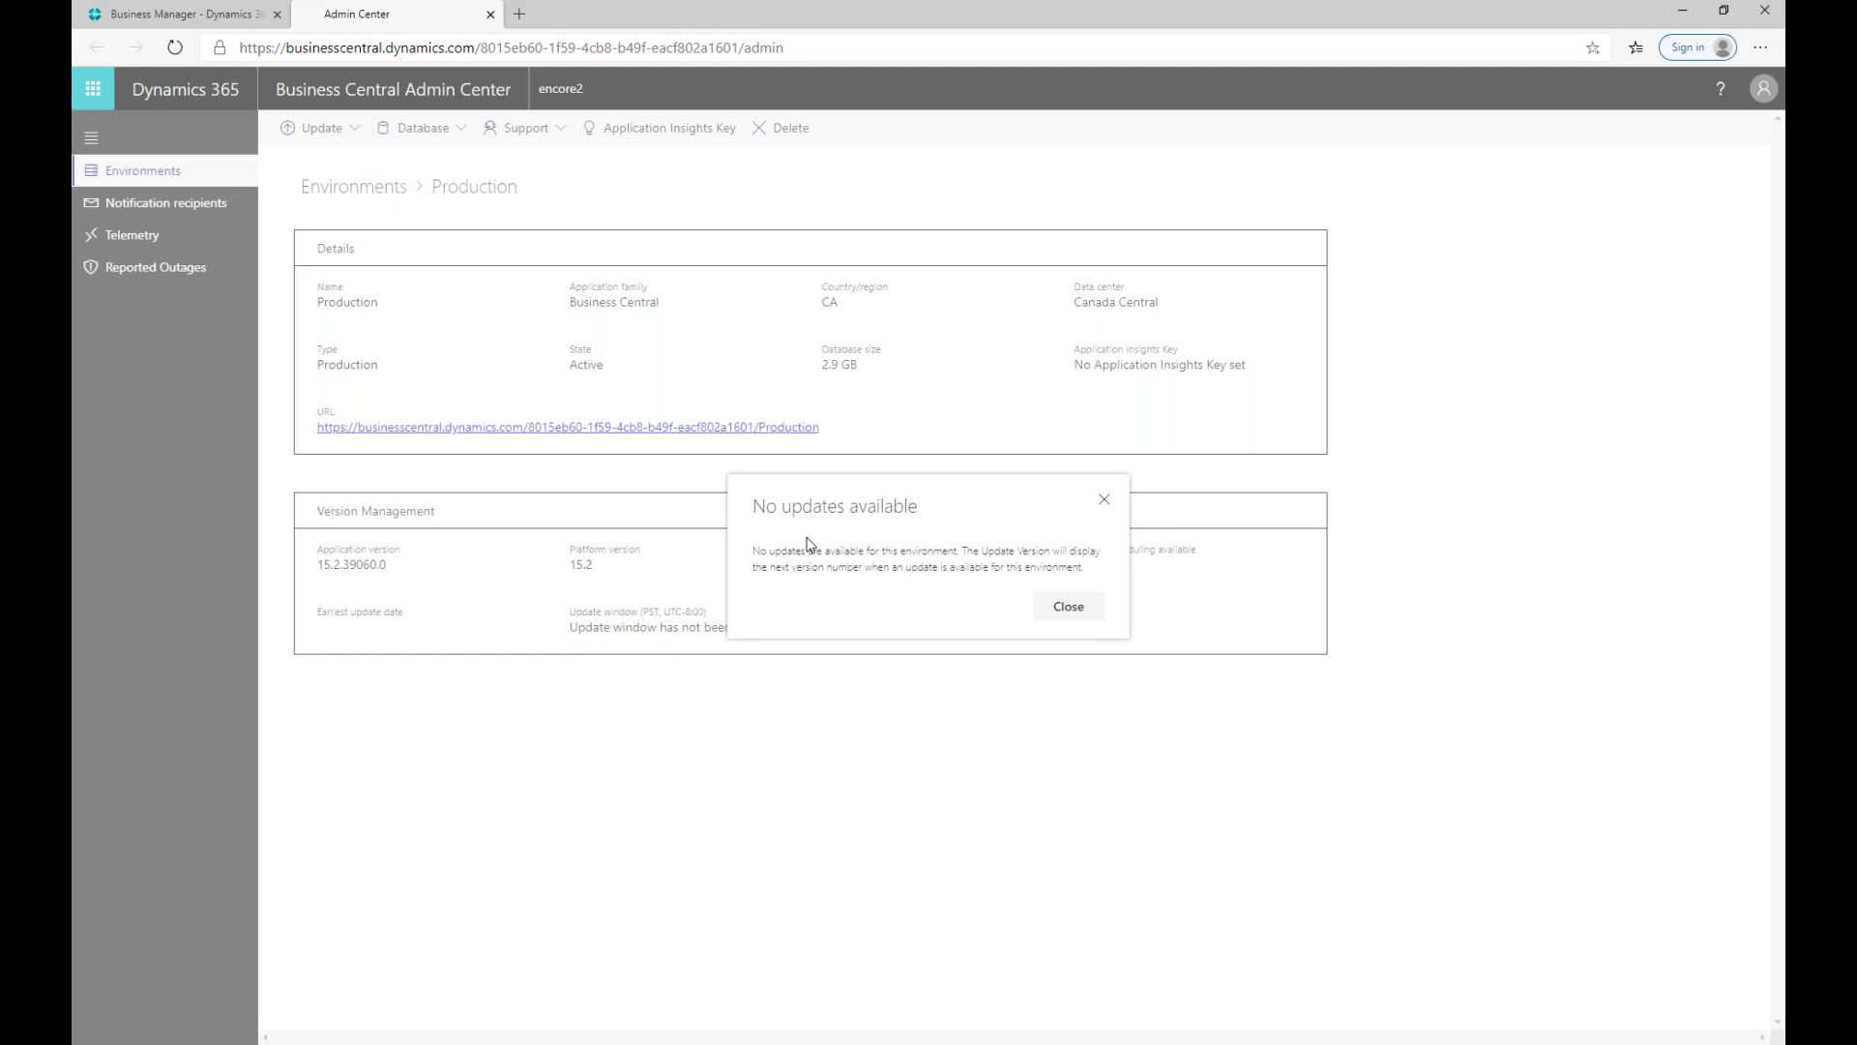
left_click(1072, 610)
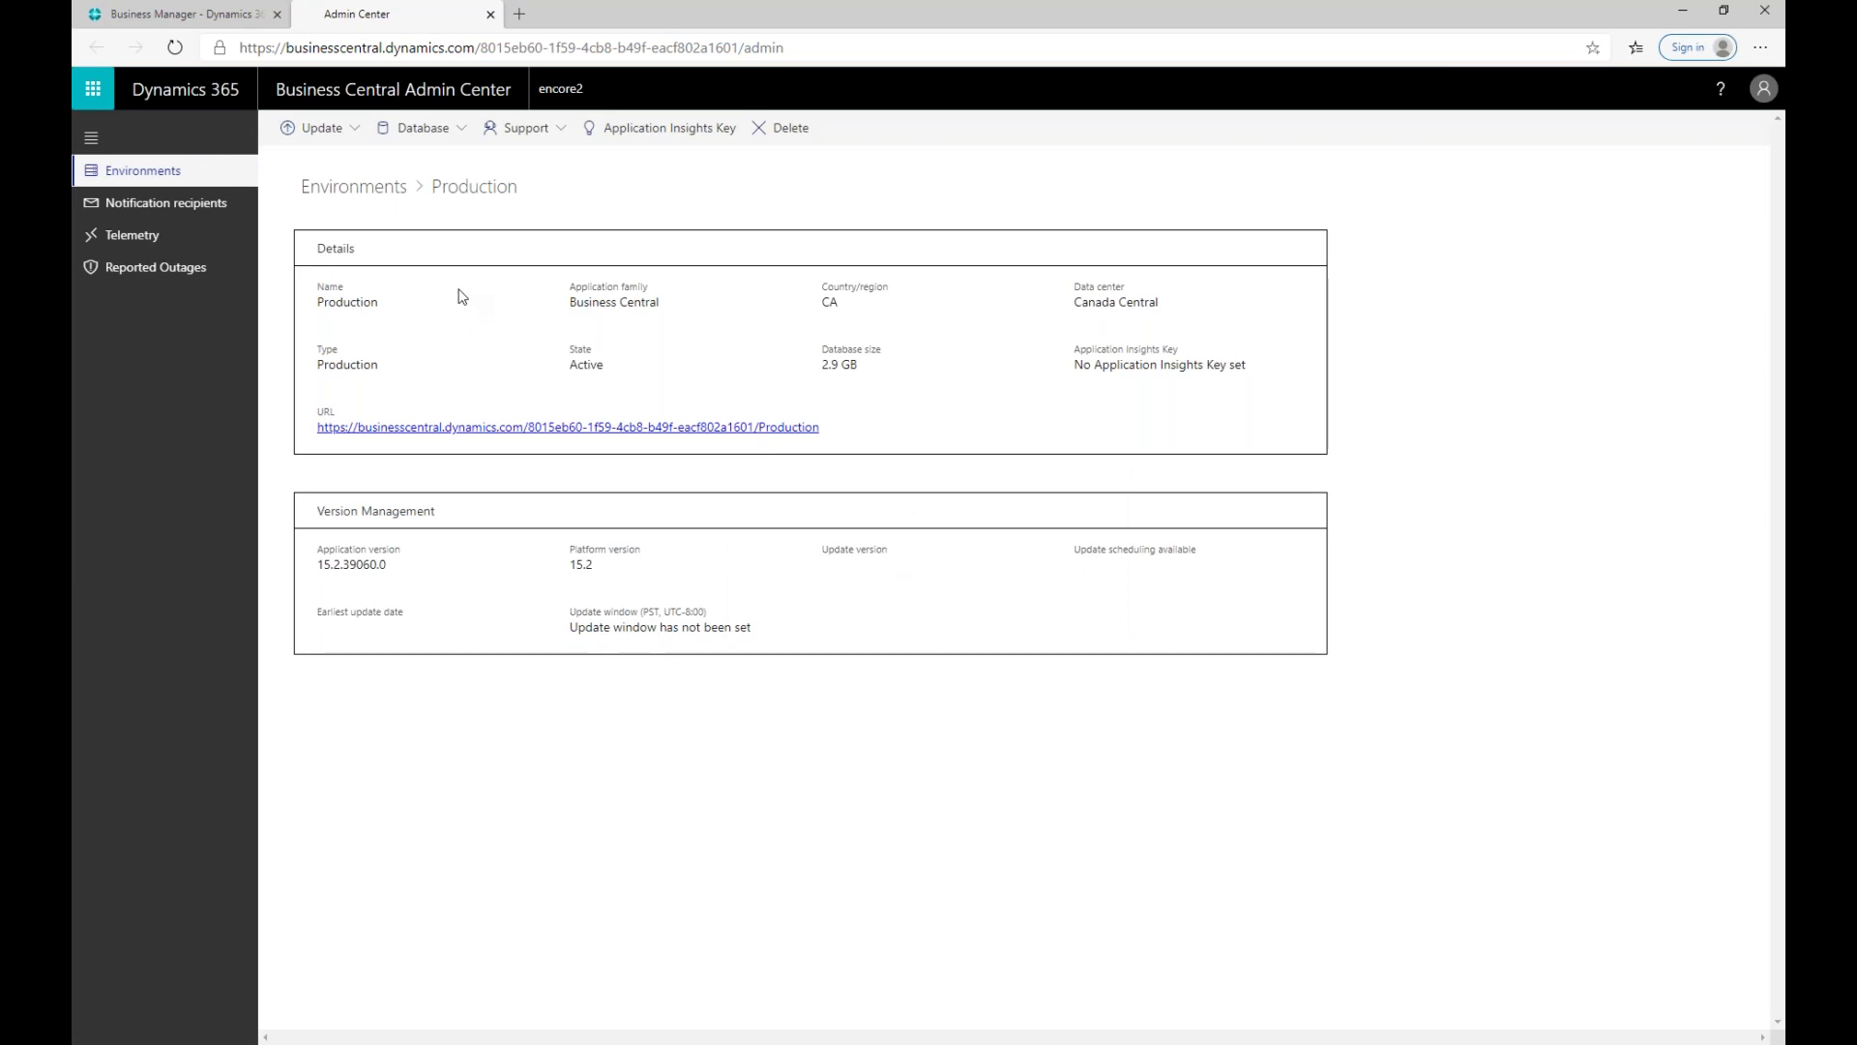
left_click(155, 181)
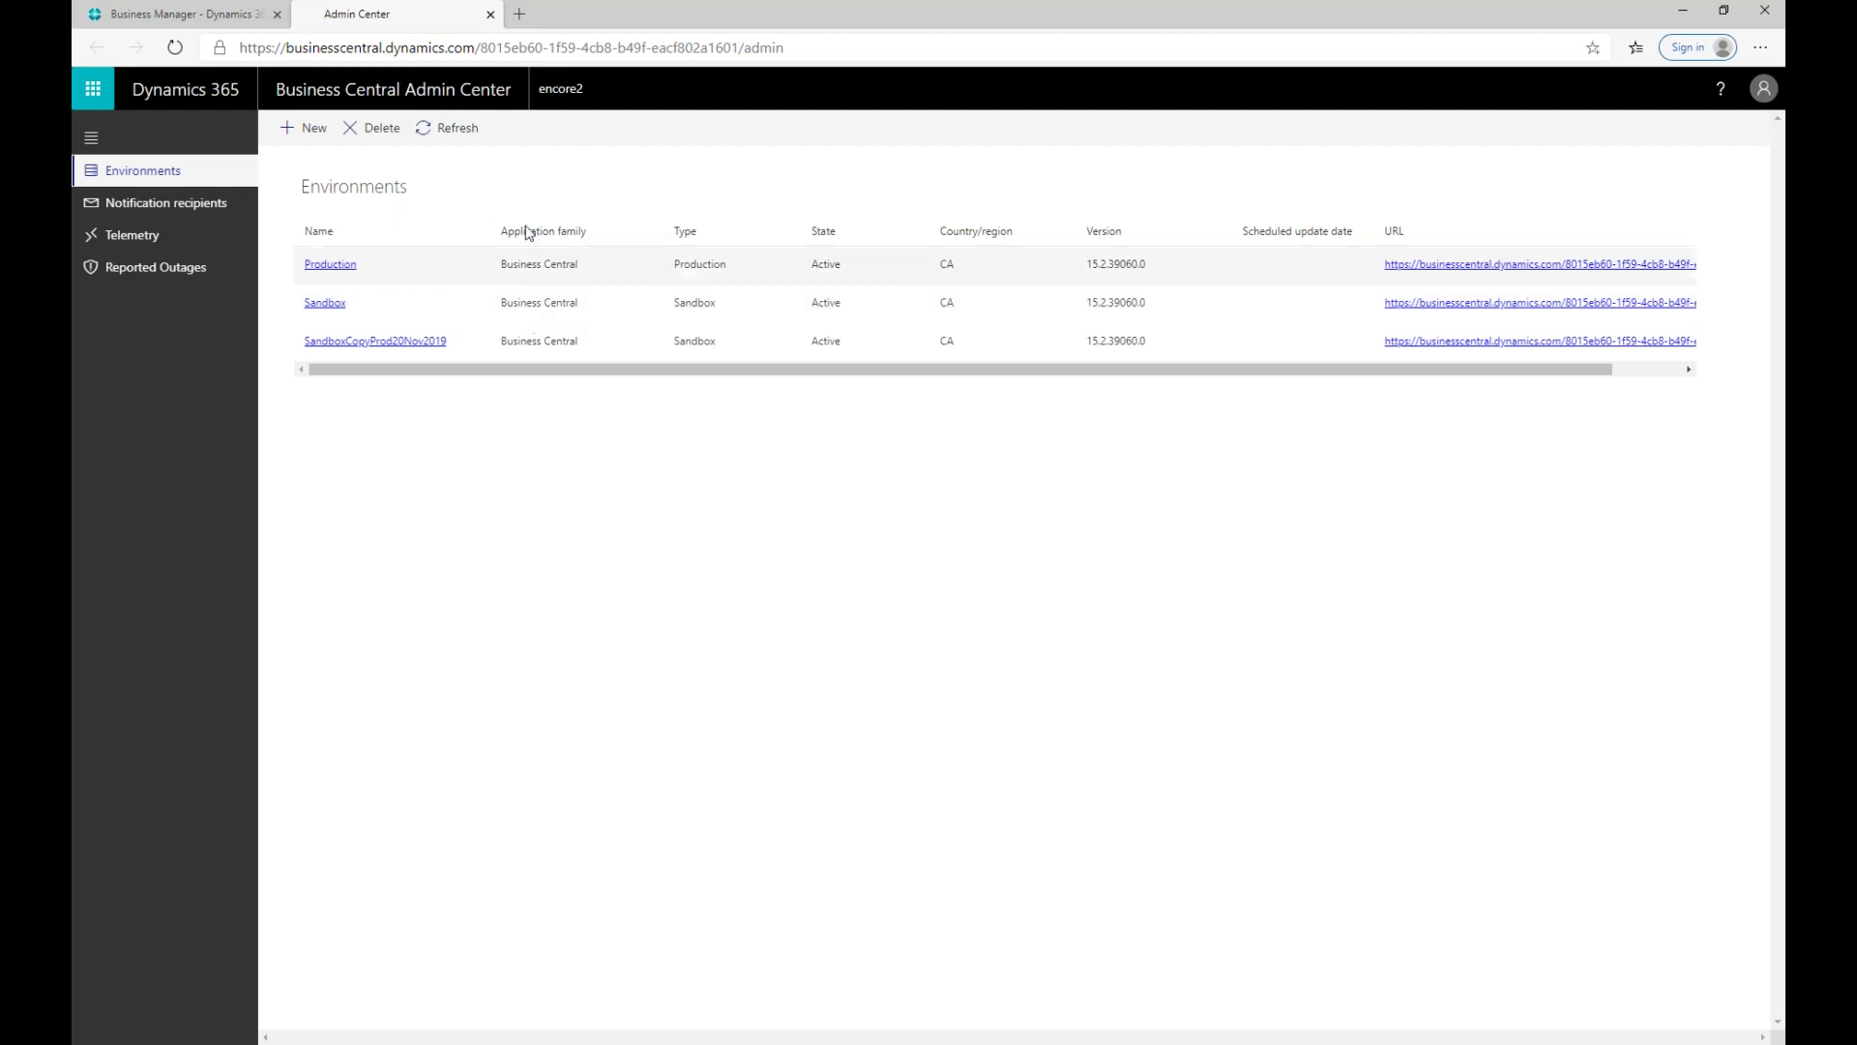
Step: Start creating a new environment from the Environments list
left_click(311, 139)
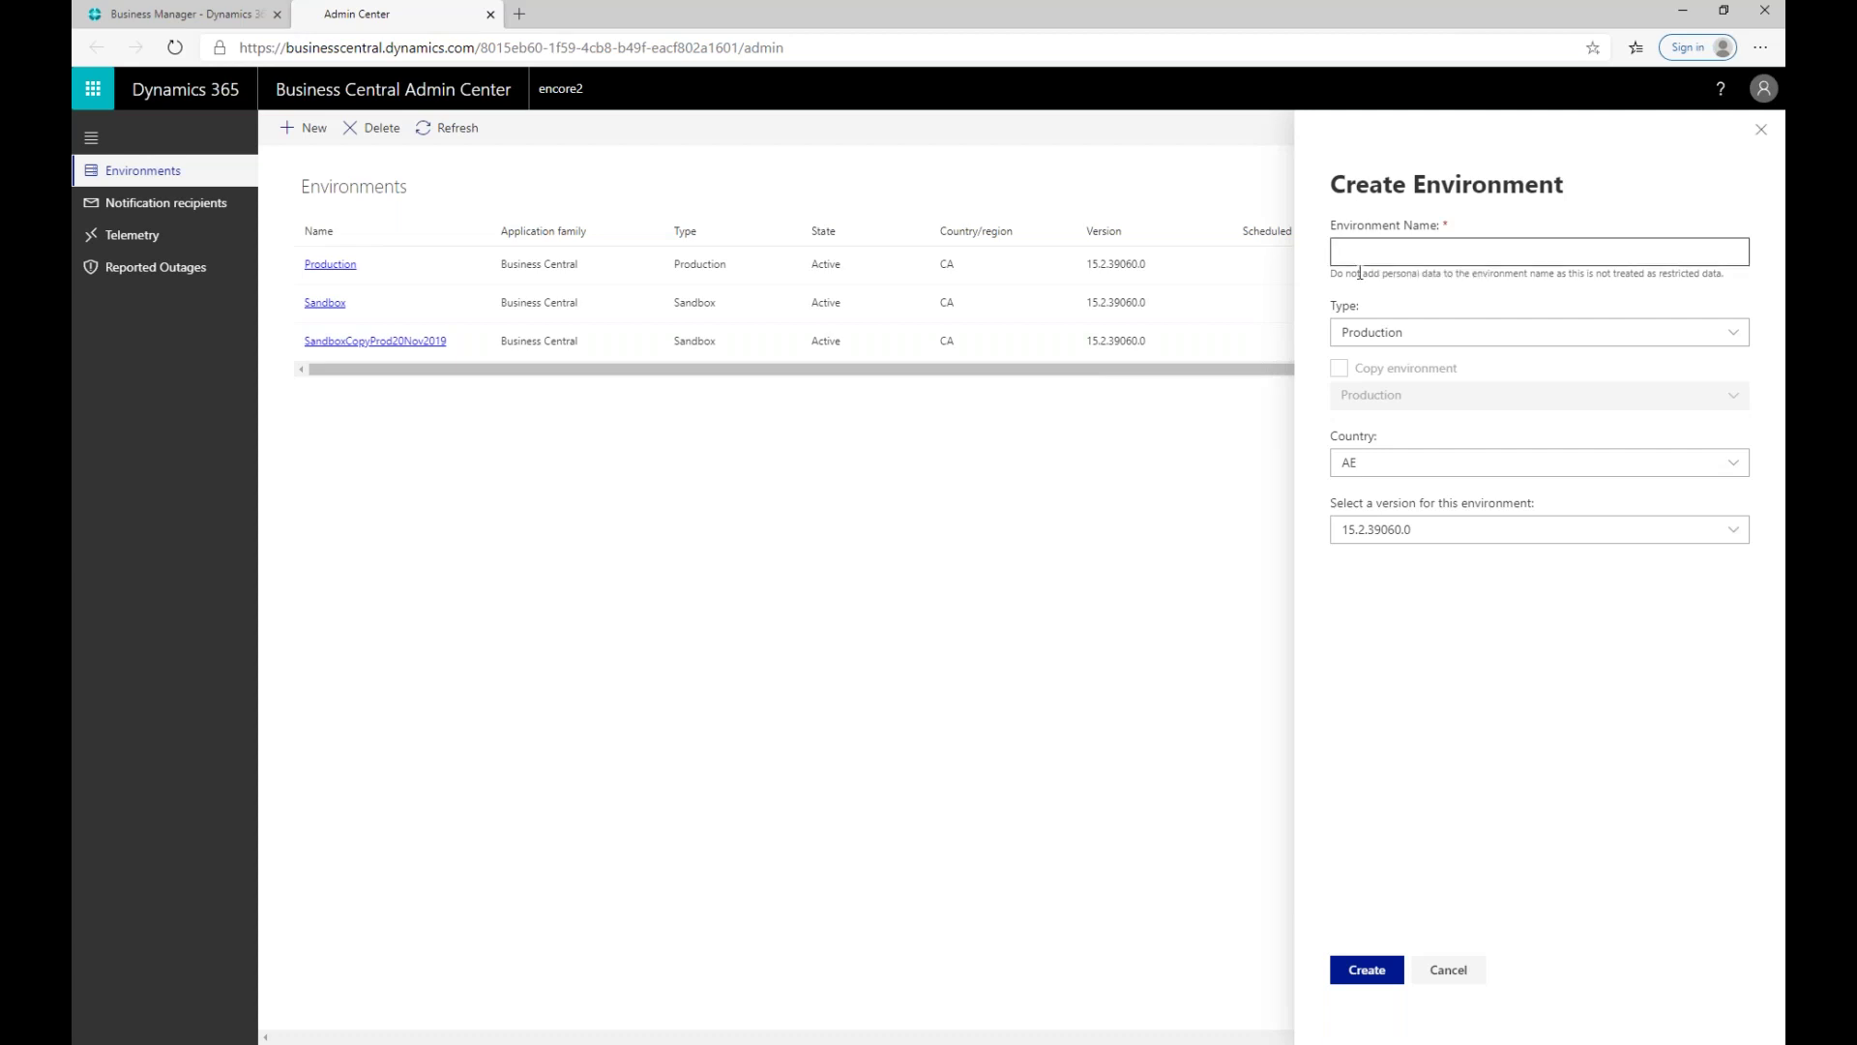
Step: Set the environment type to Sandbox and enable Copy environment with Production as the source
left_click(1395, 339)
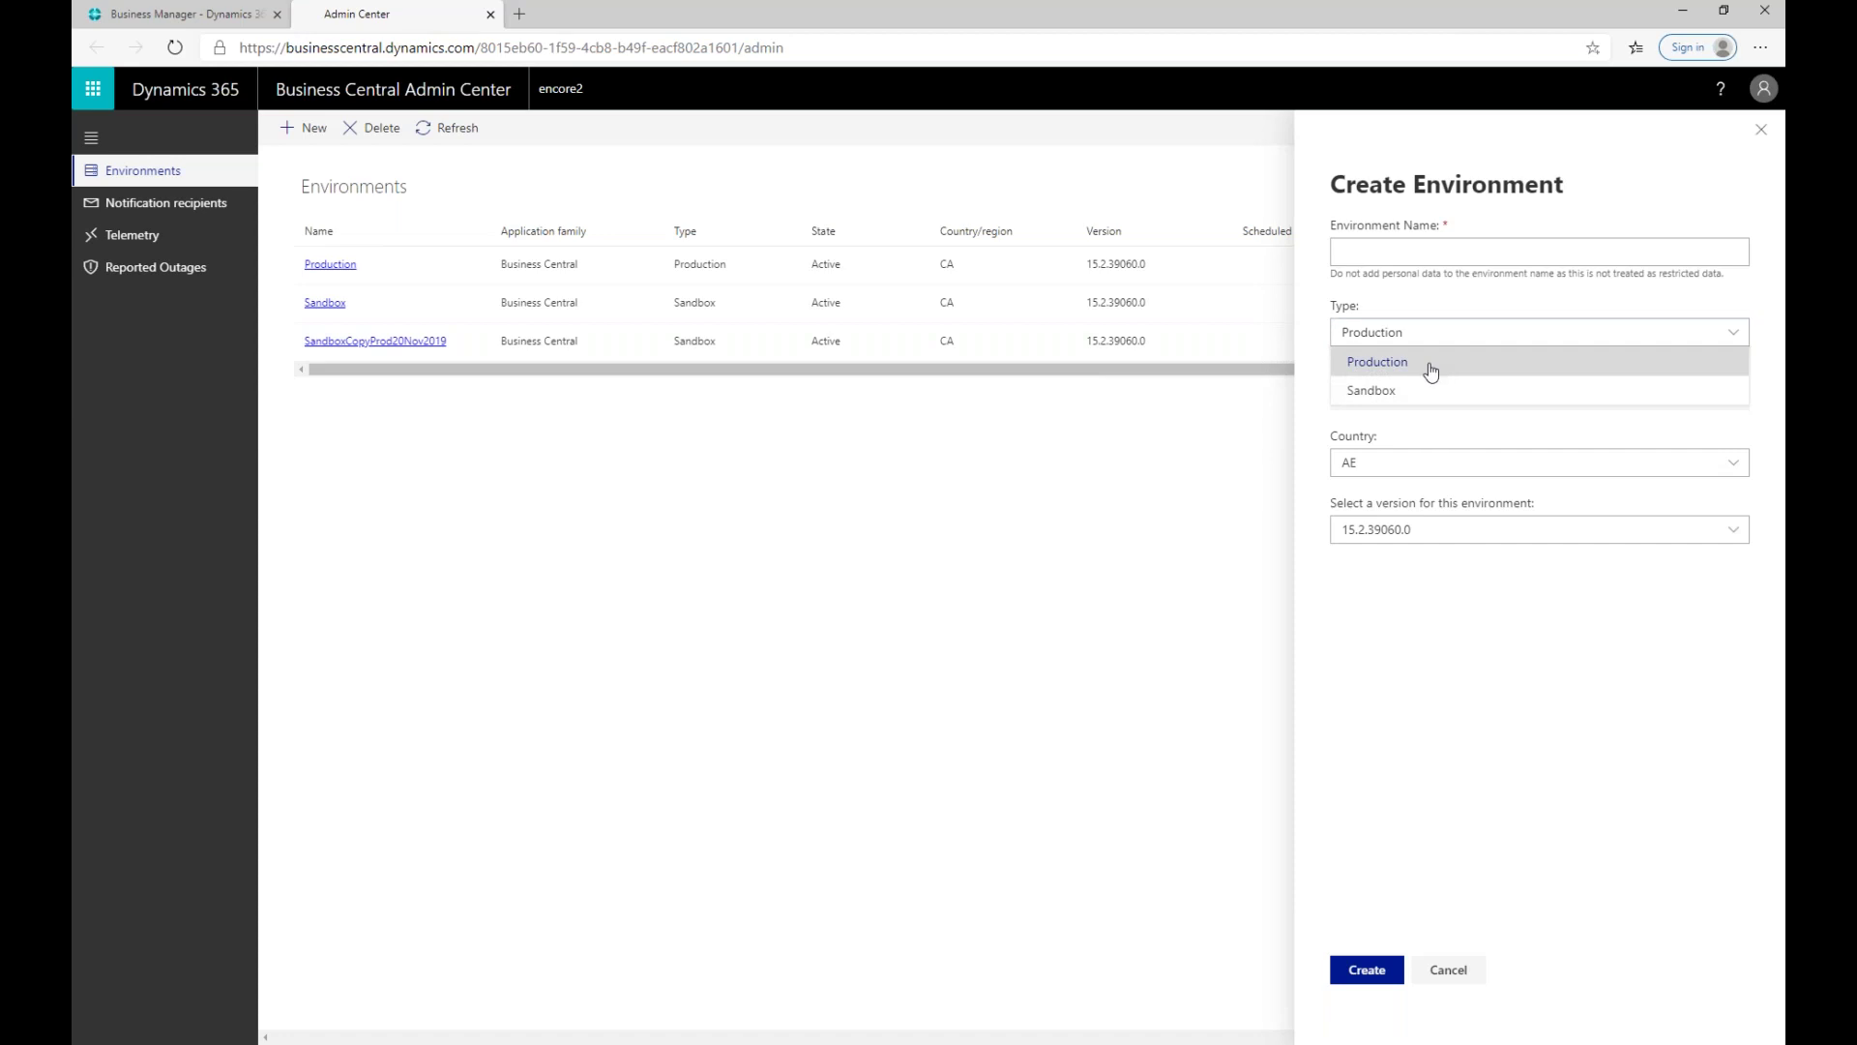
left_click(1505, 694)
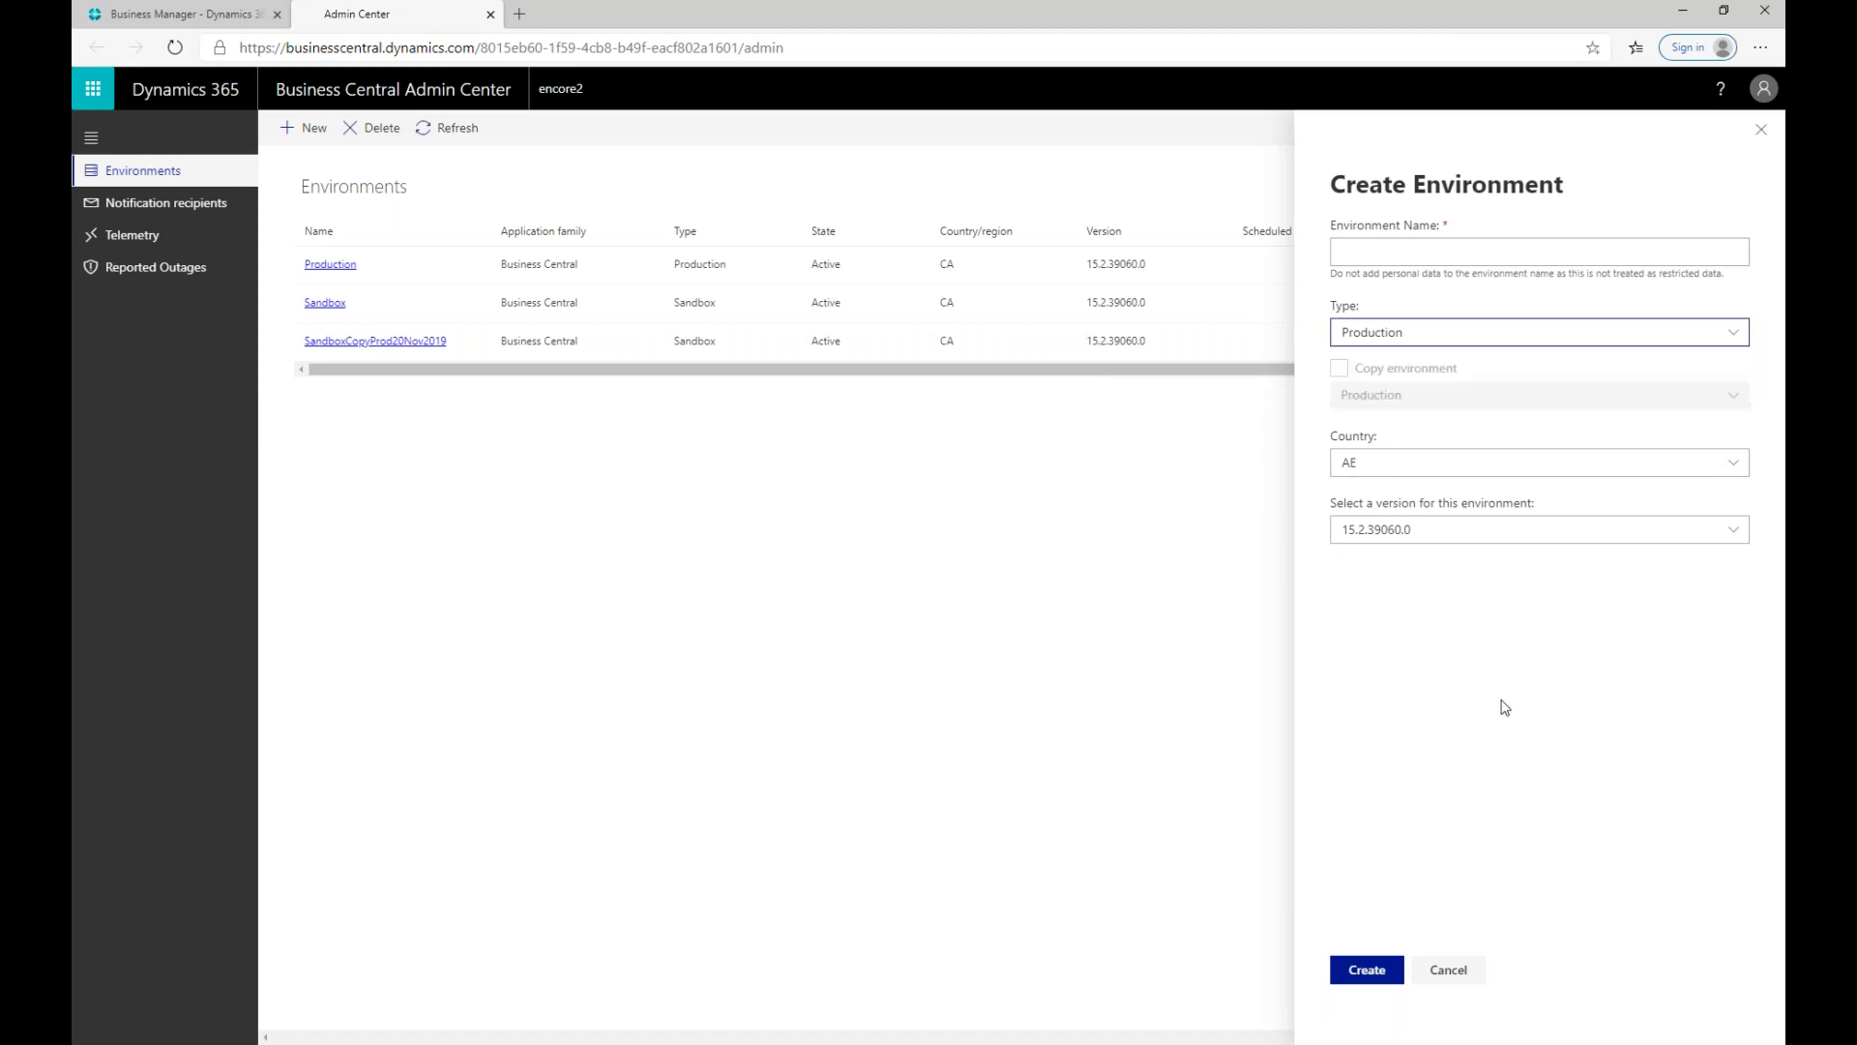
left_click(1401, 339)
left_click(1409, 392)
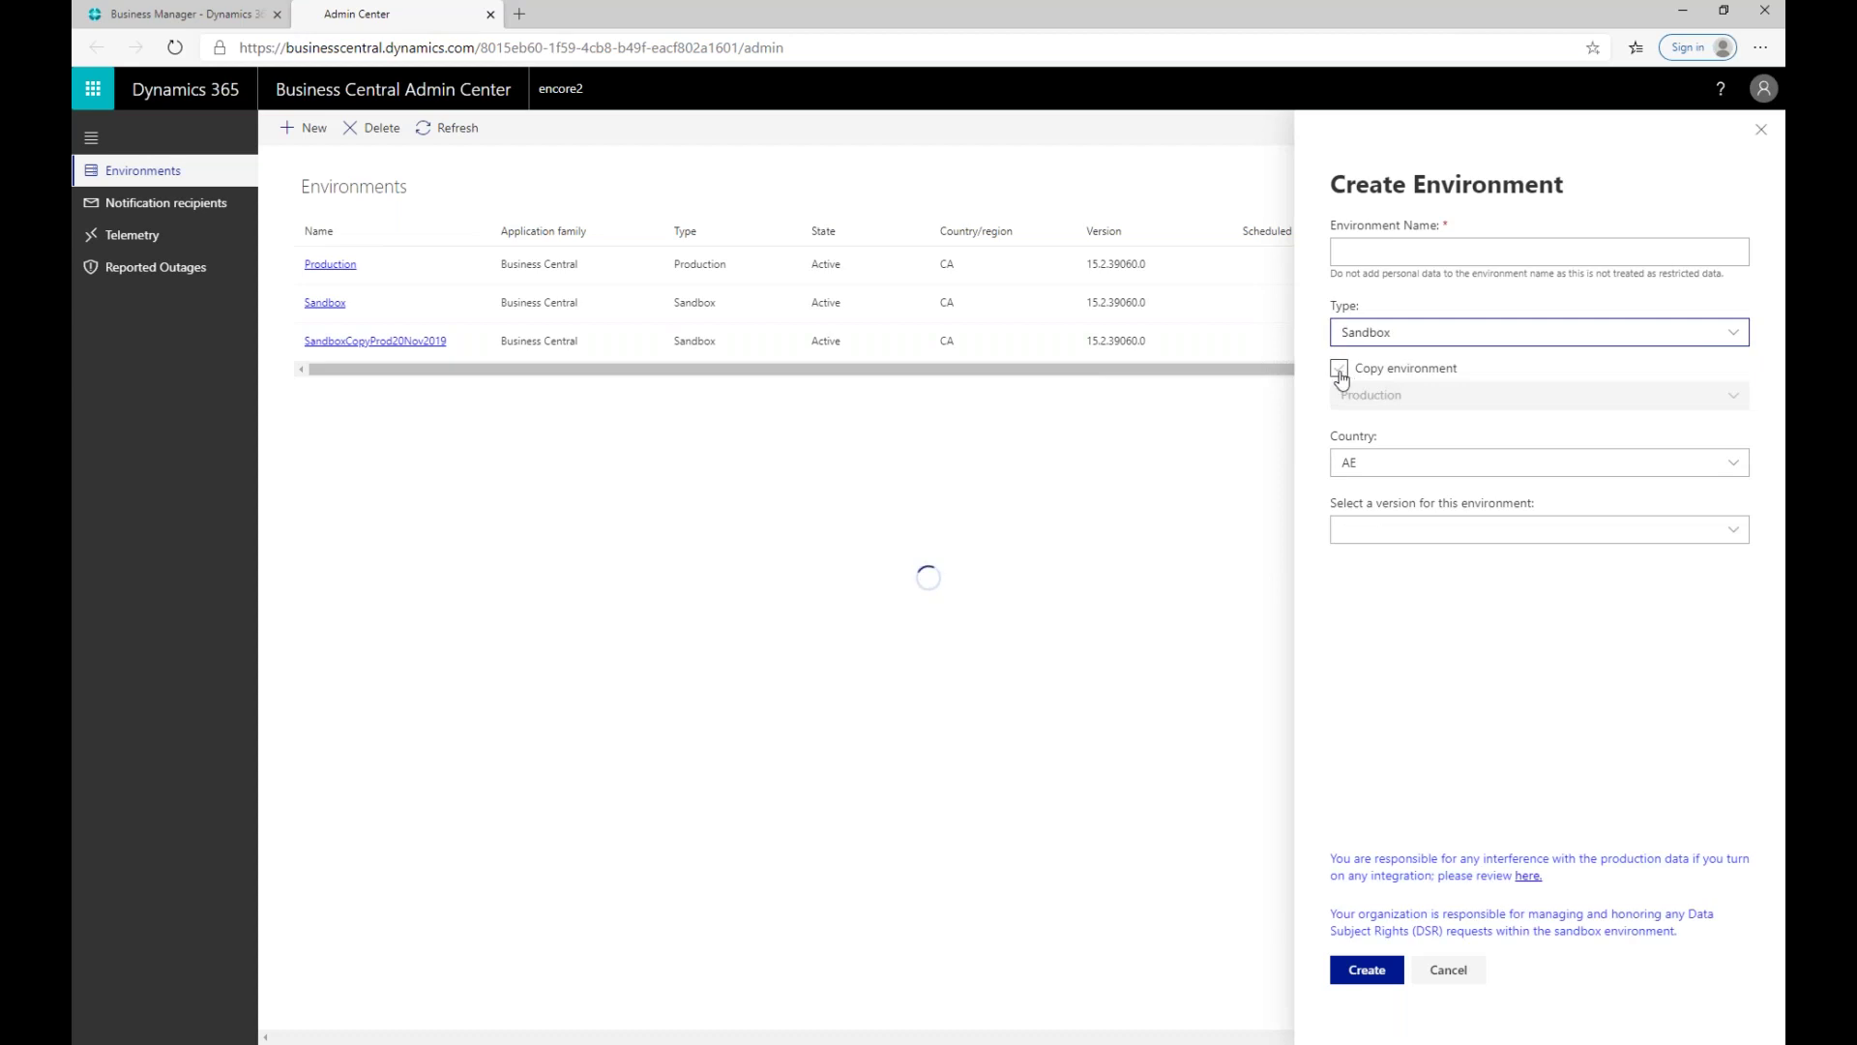
left_click(1340, 371)
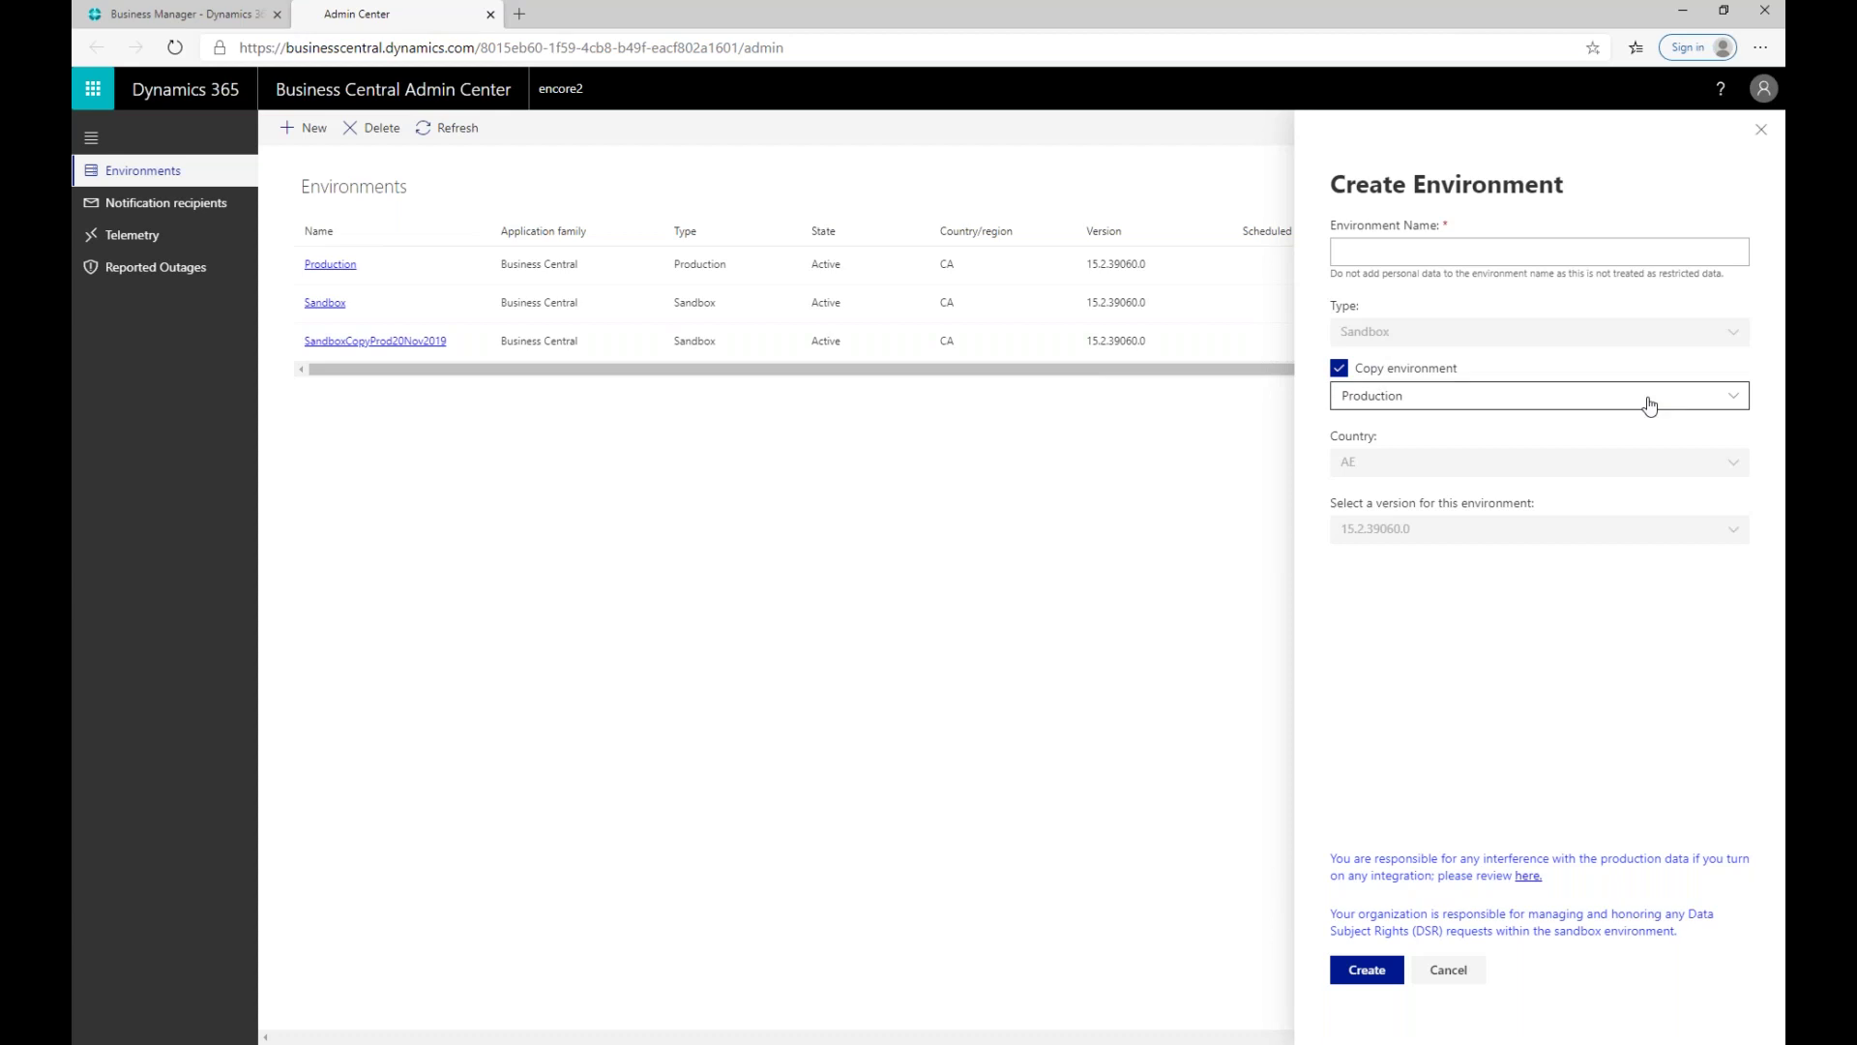
left_click(1731, 397)
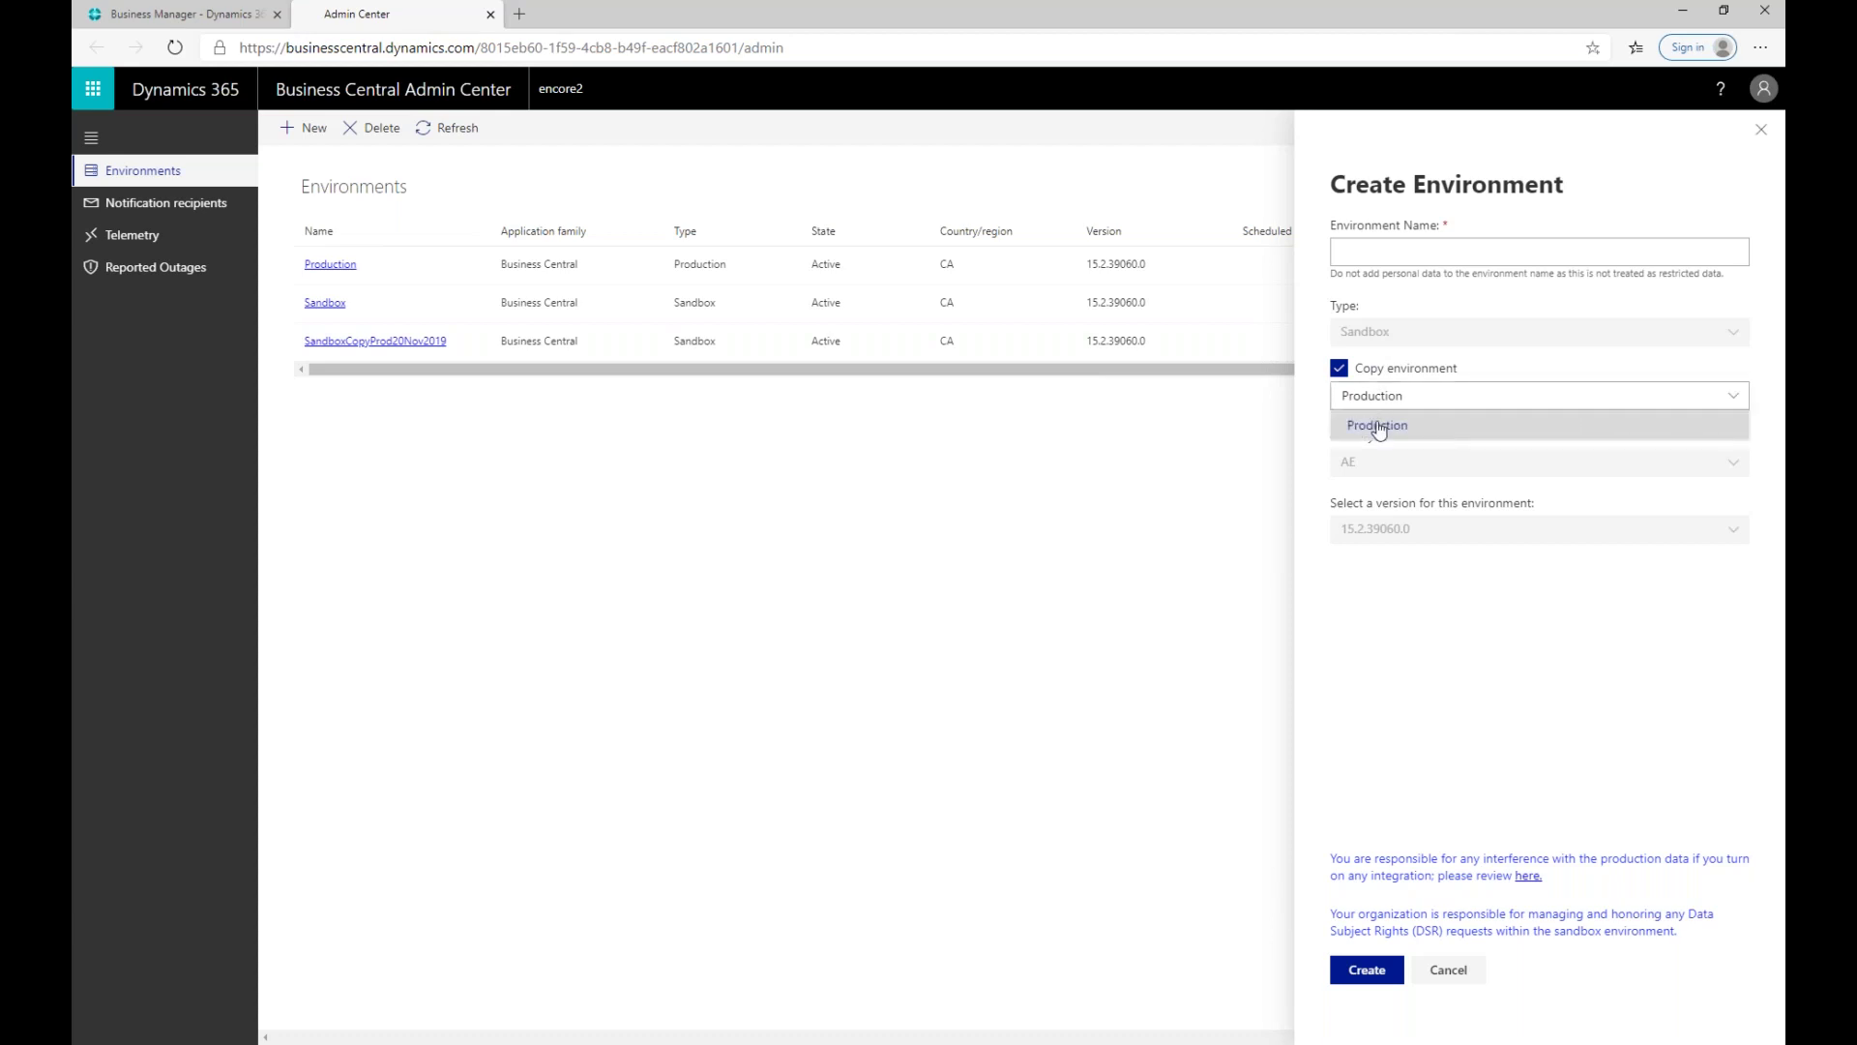
left_click(1432, 600)
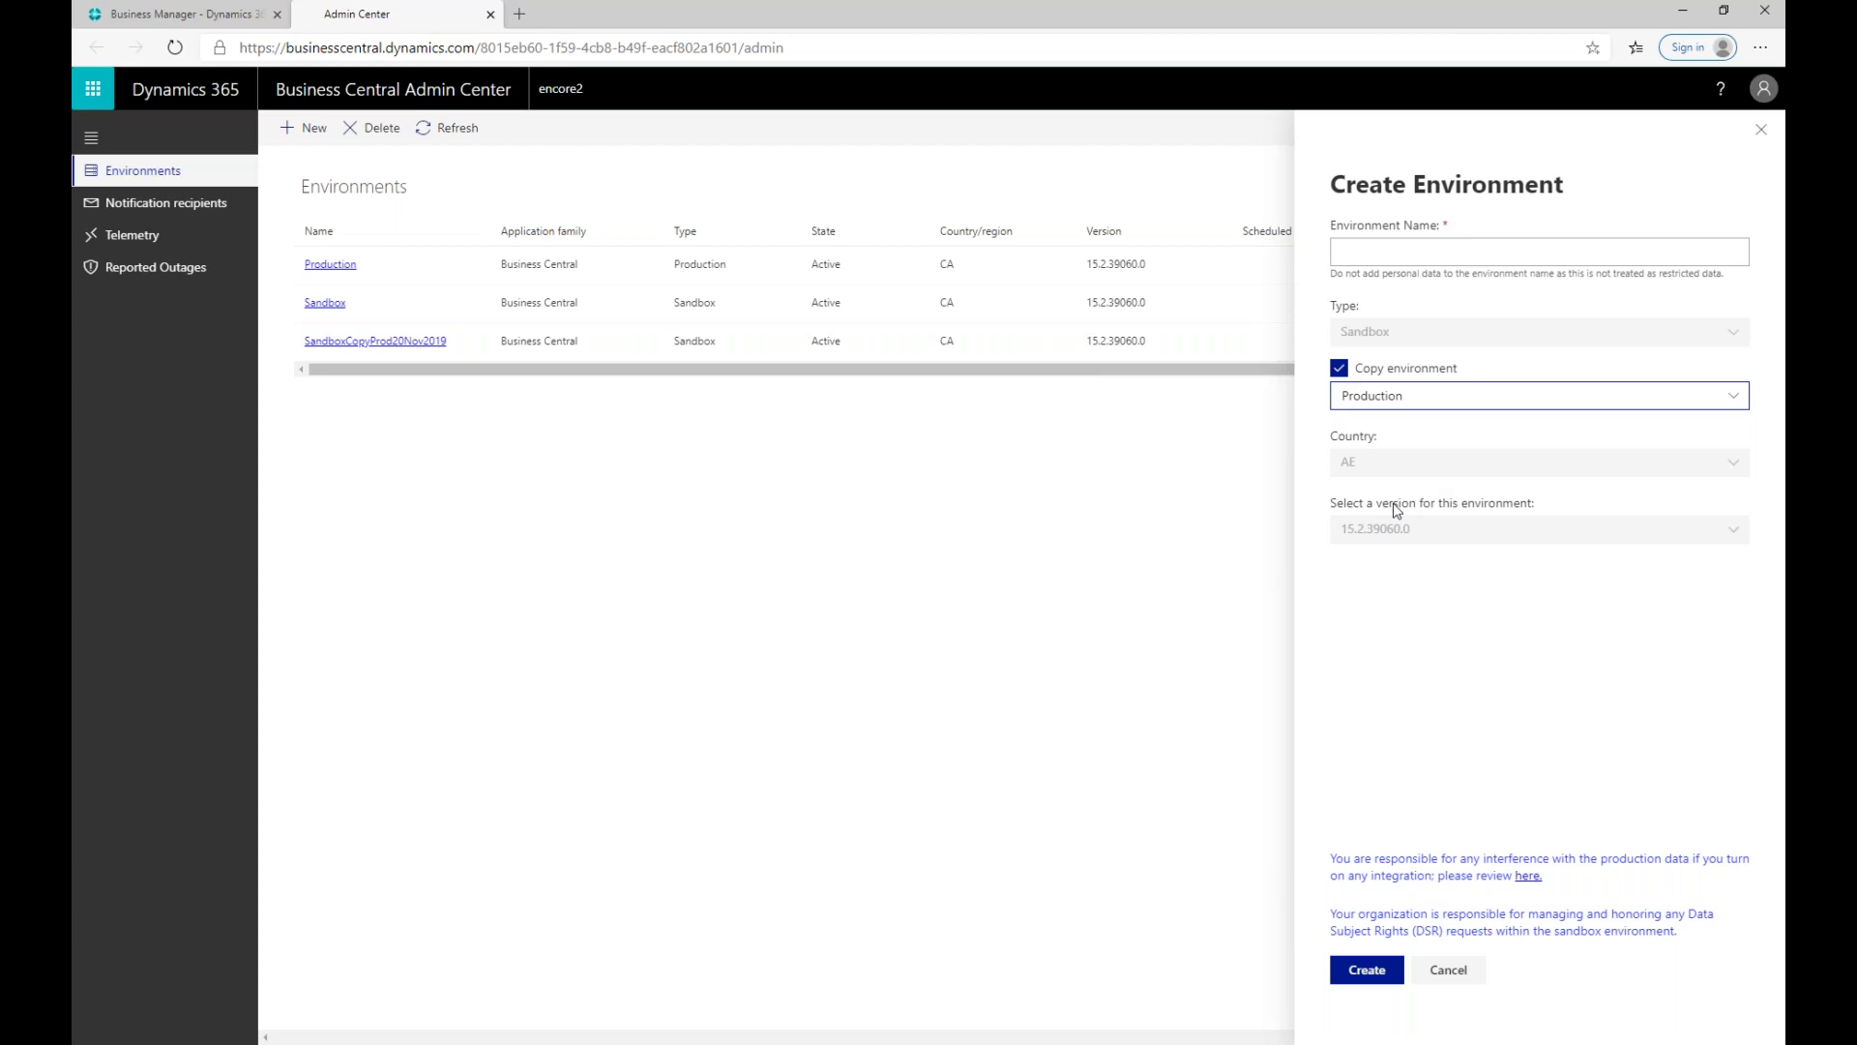
Step: Turn off Copy environment, keeping country AE and version 15.2.39060.0
left_click(1340, 368)
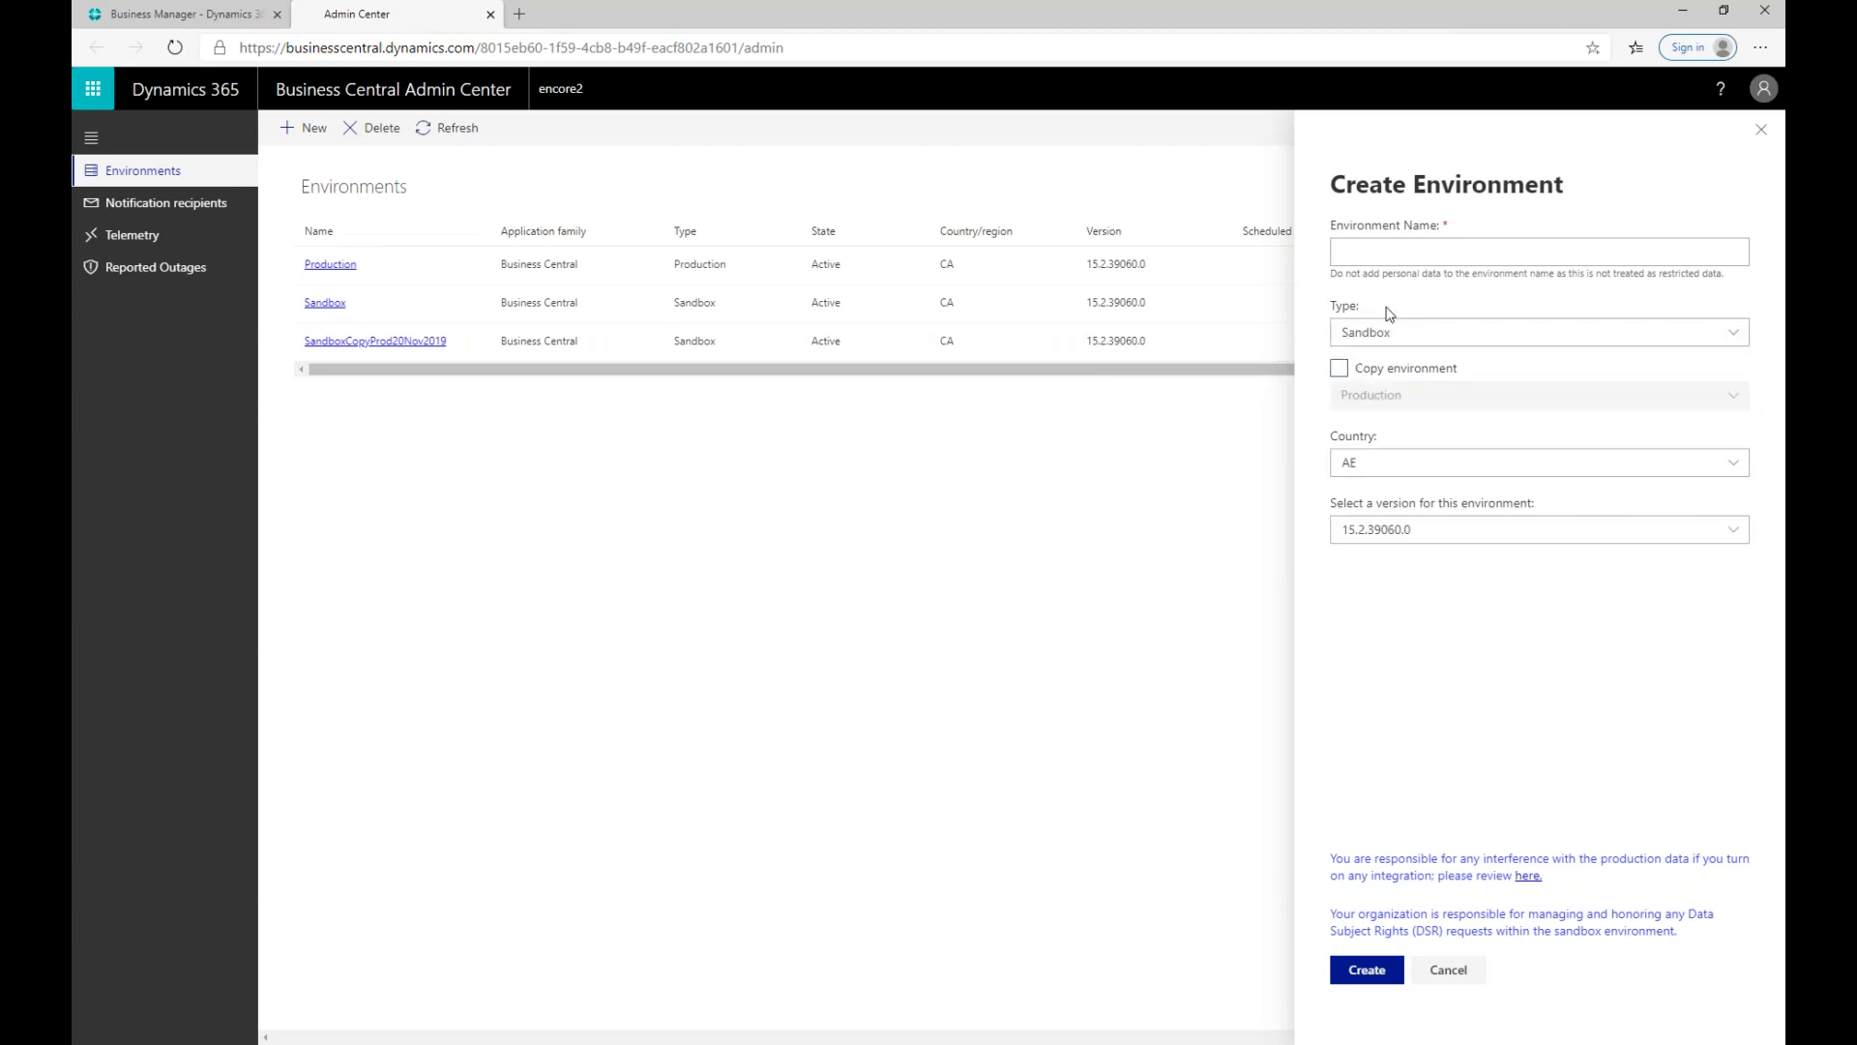
left_click(1427, 470)
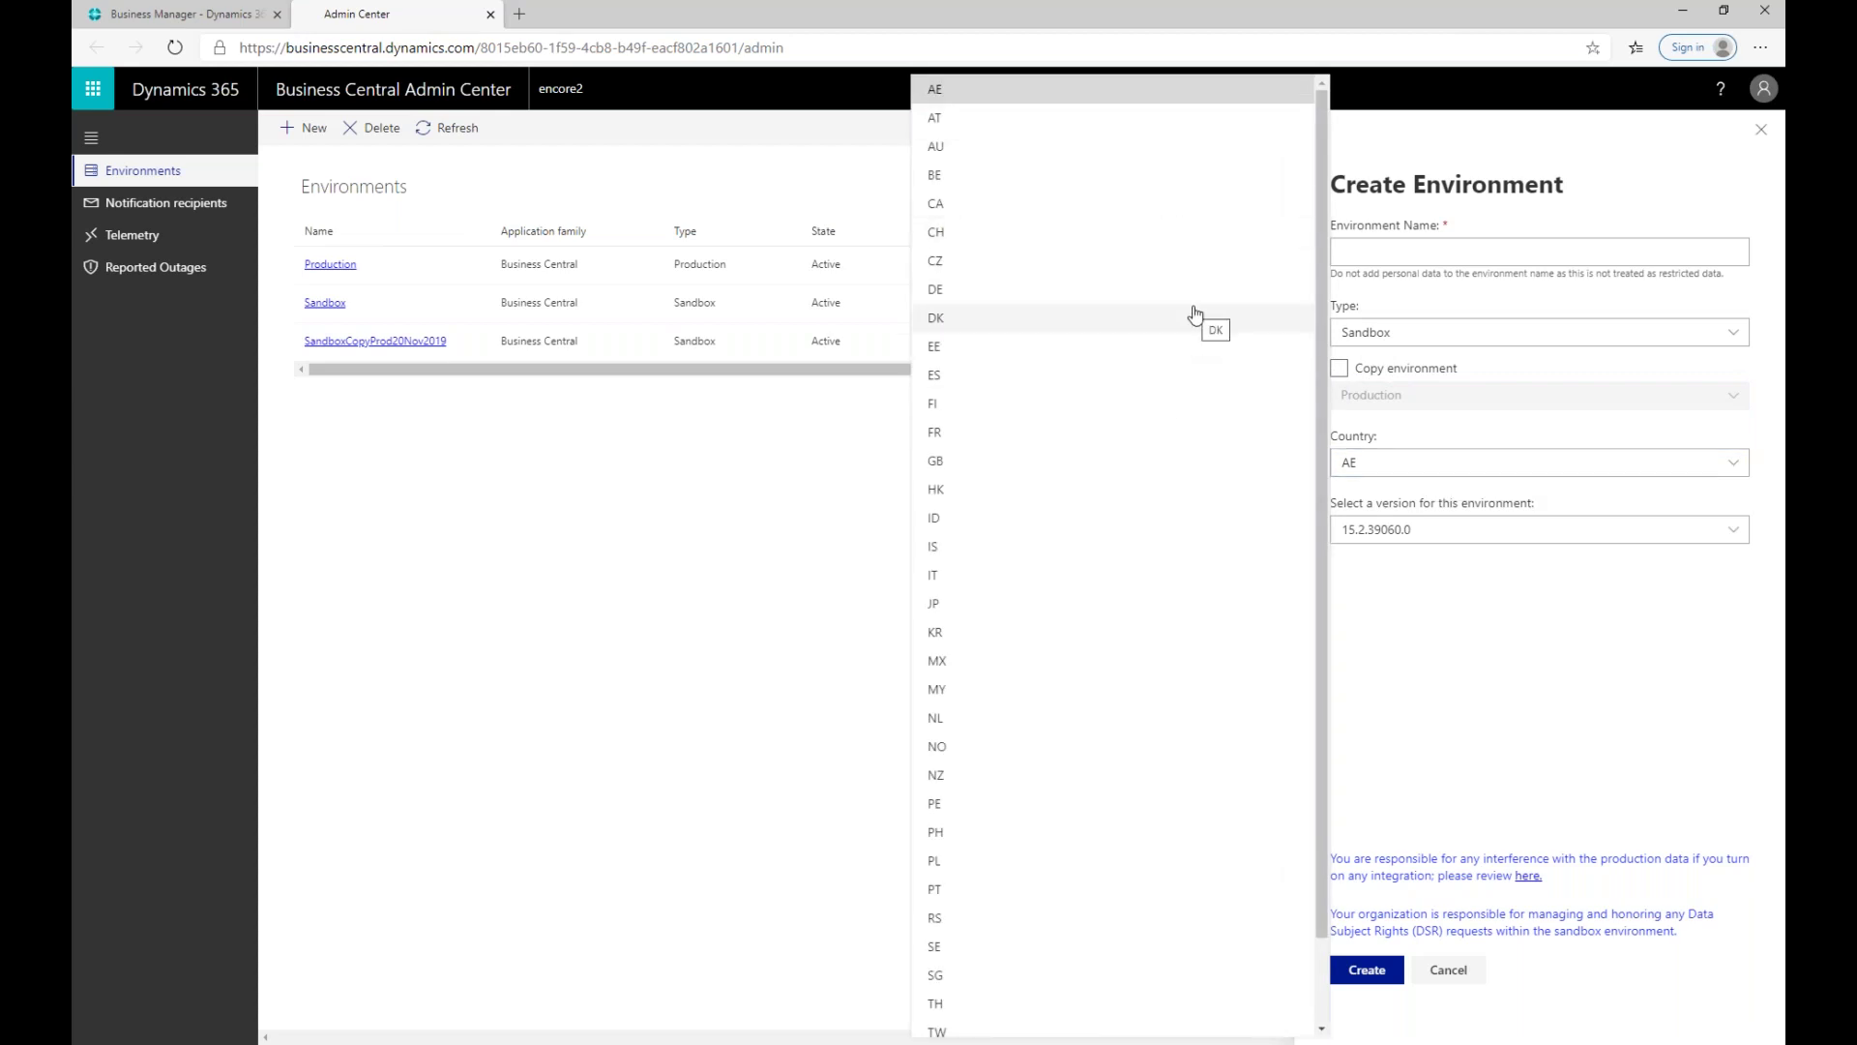
left_click(1447, 589)
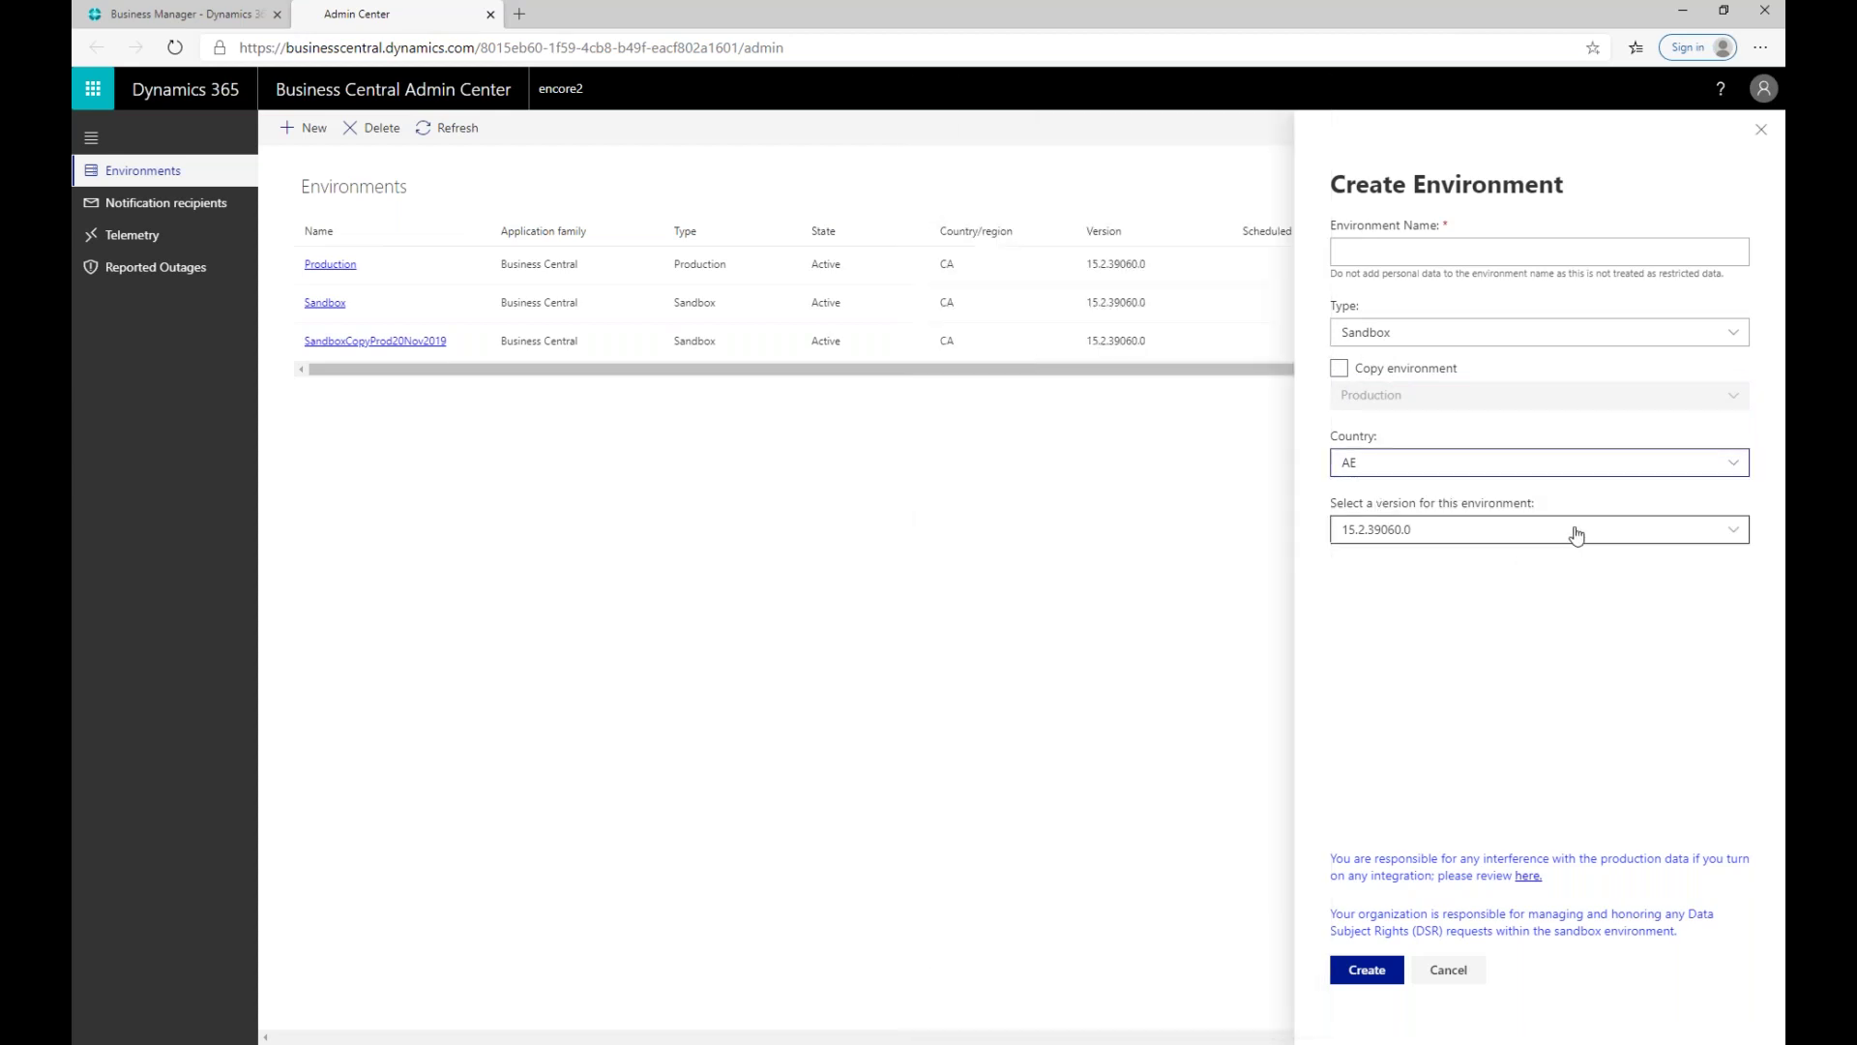
left_click(1577, 531)
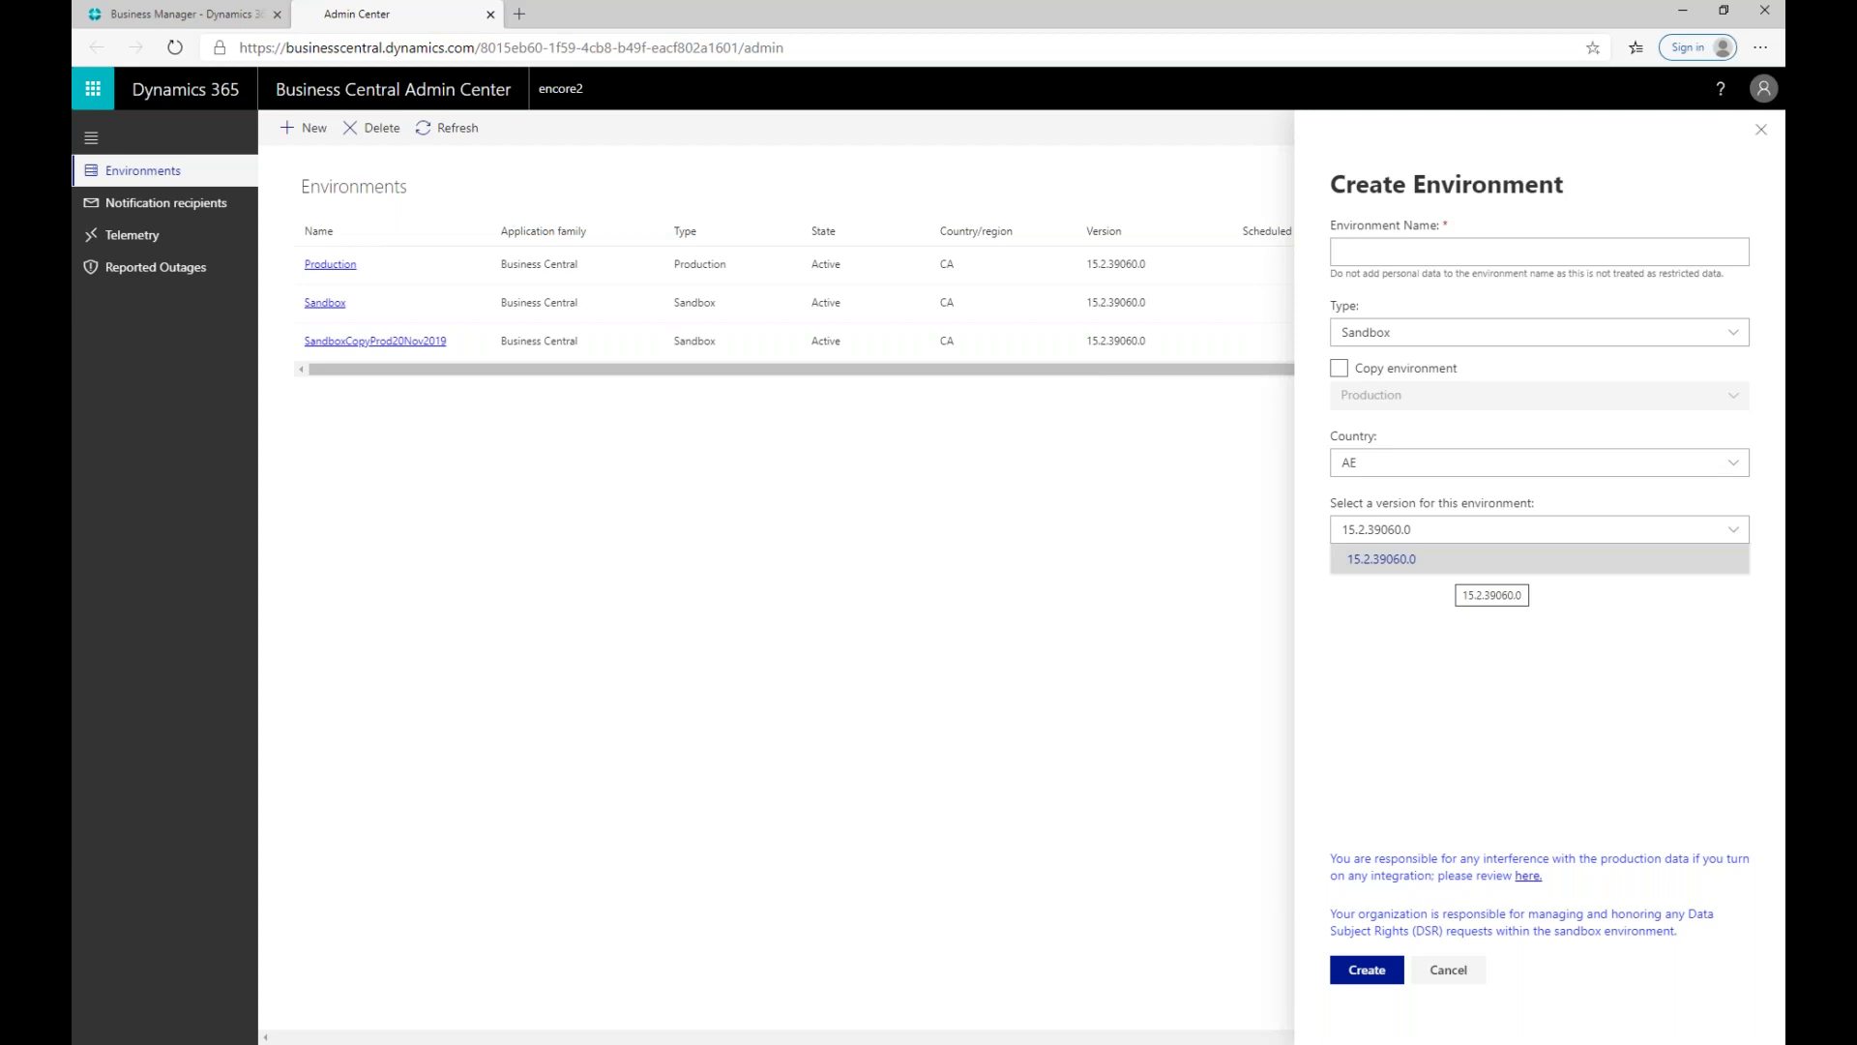
Step: Name the sandbox 'Sandbox3', set country CA with version 15.2.39060.0, and create it
left_click(1366, 252)
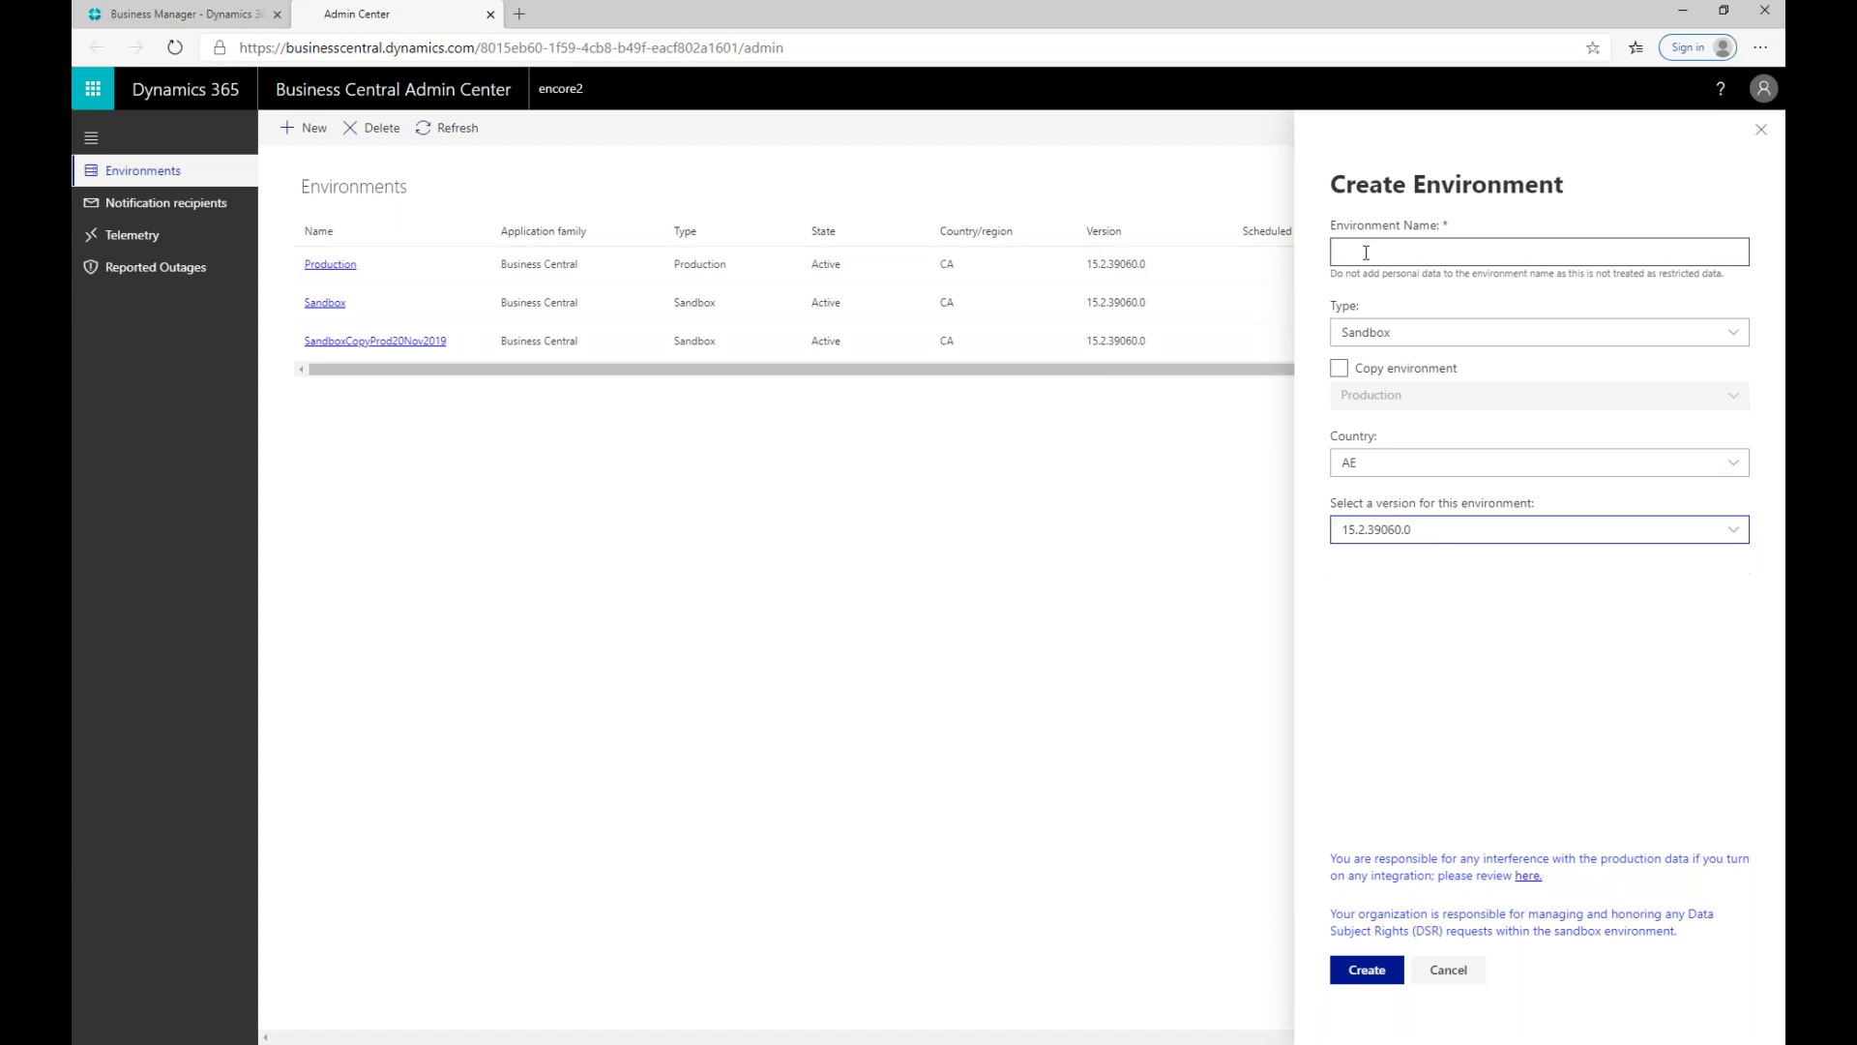
left_click(1369, 251)
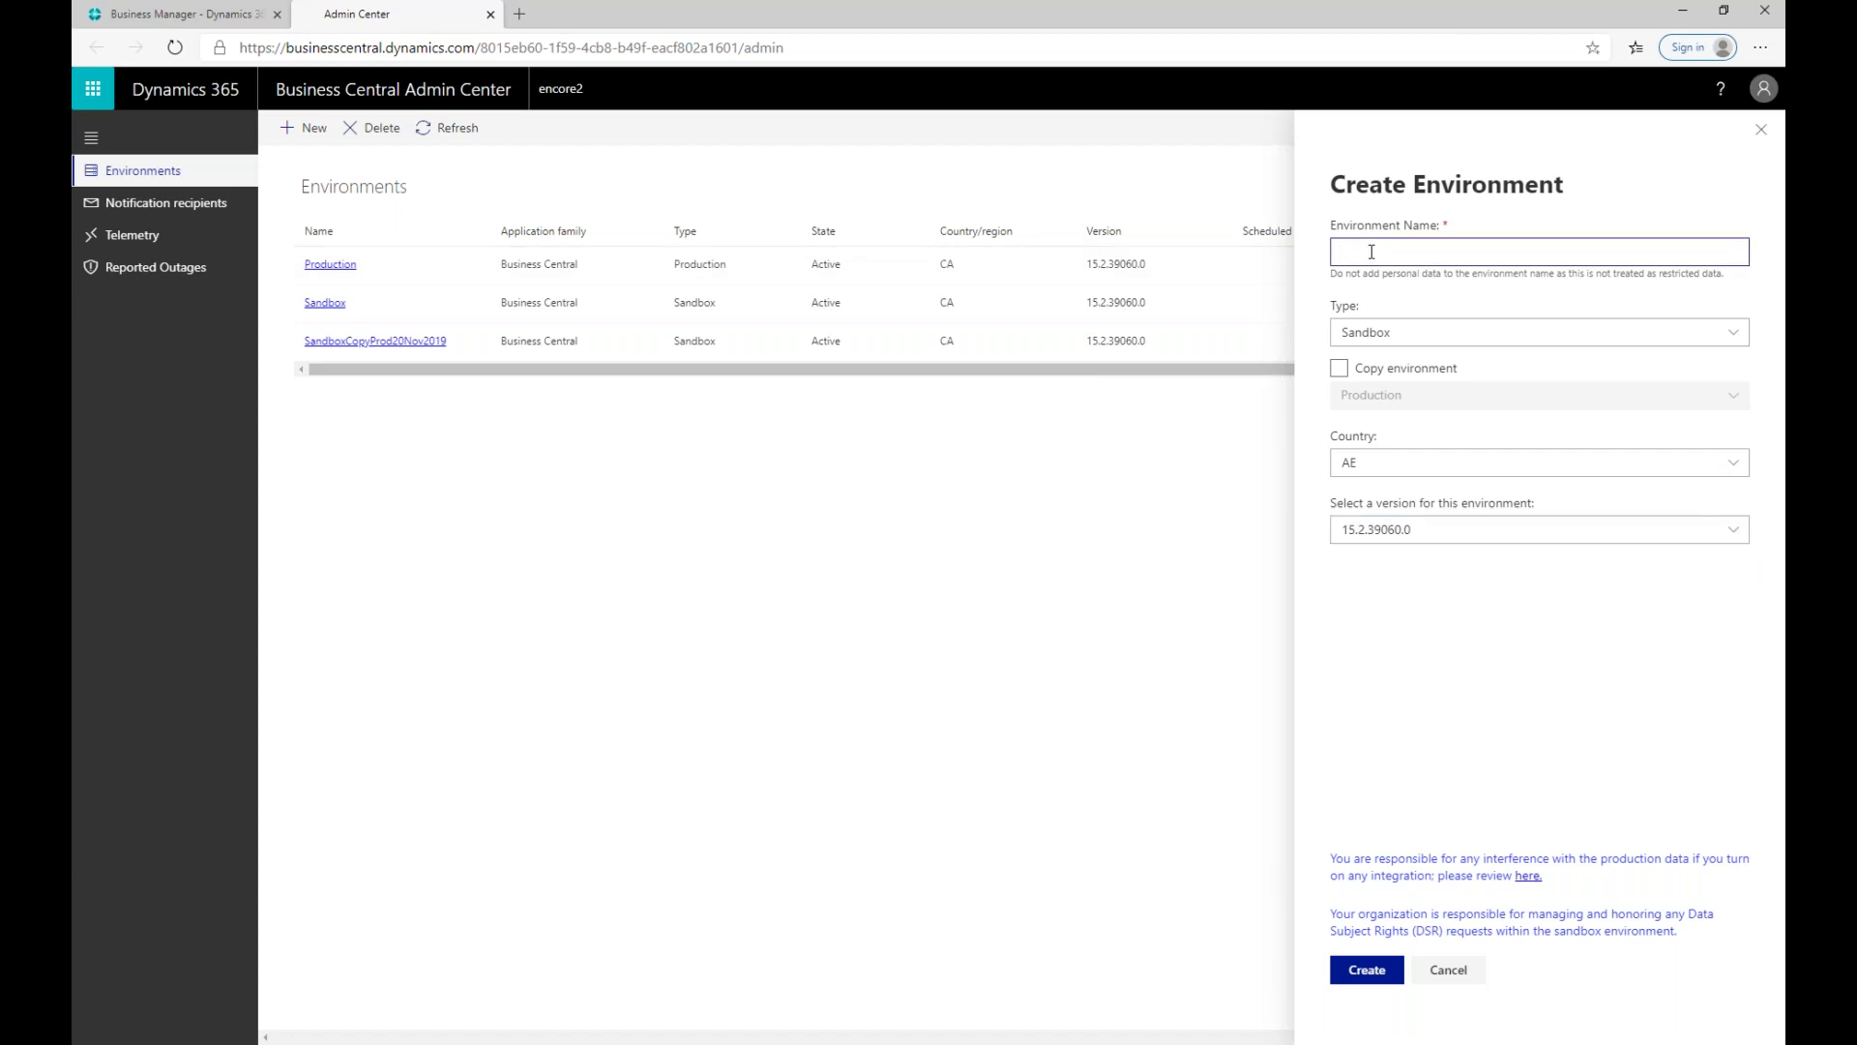
type("Sandbox3")
left_click(1378, 465)
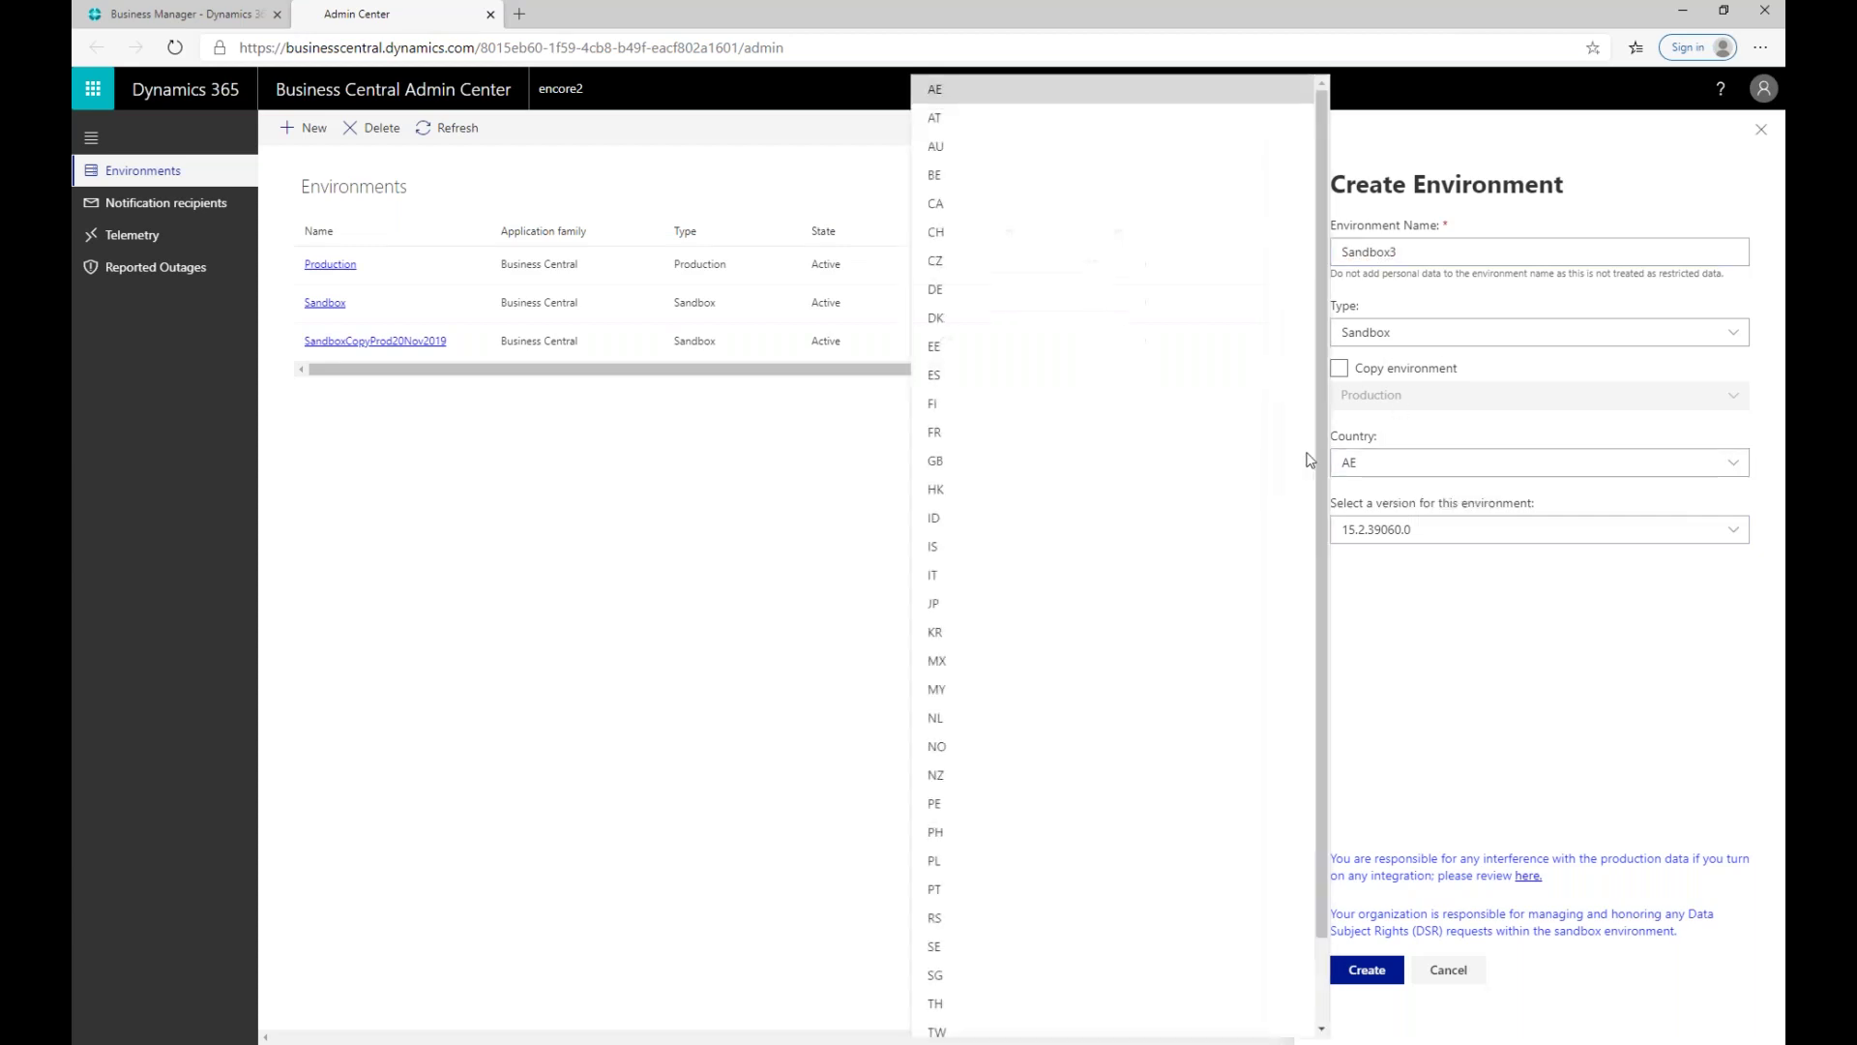
left_click(1030, 215)
left_click(1430, 532)
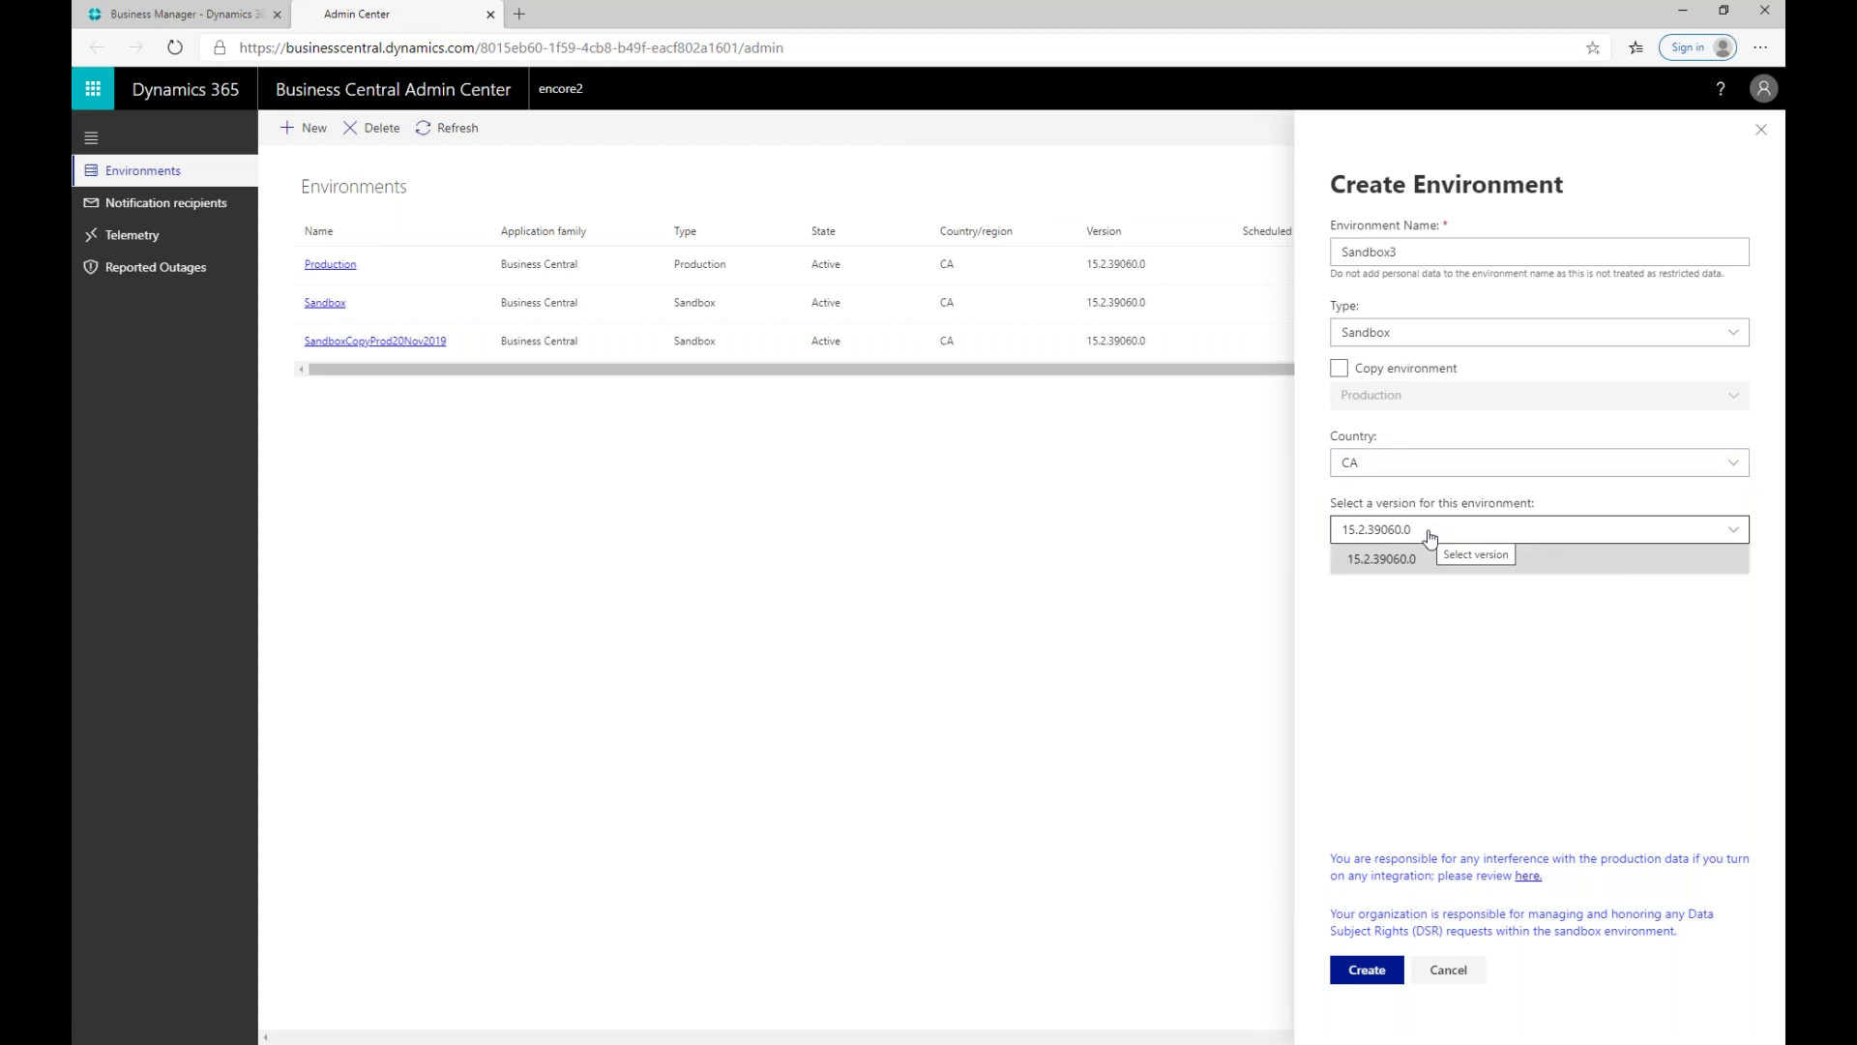
left_click(1431, 536)
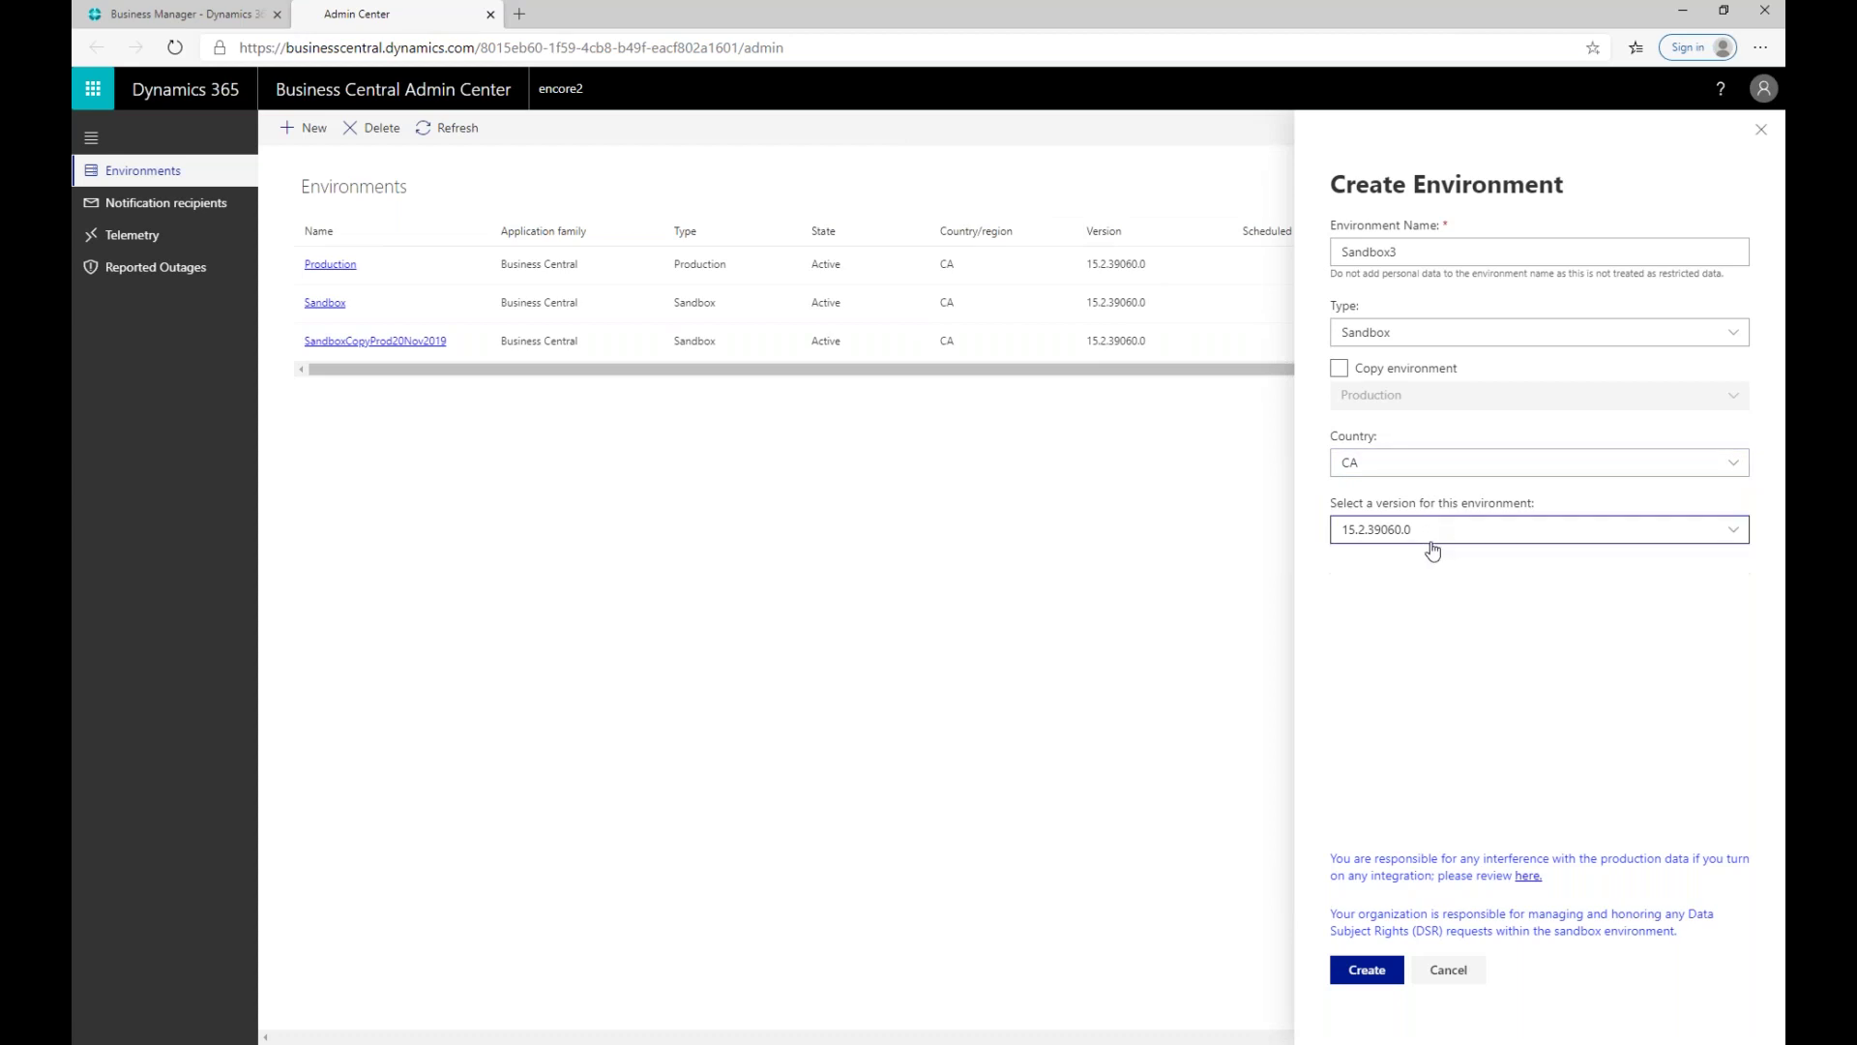
left_click(1367, 970)
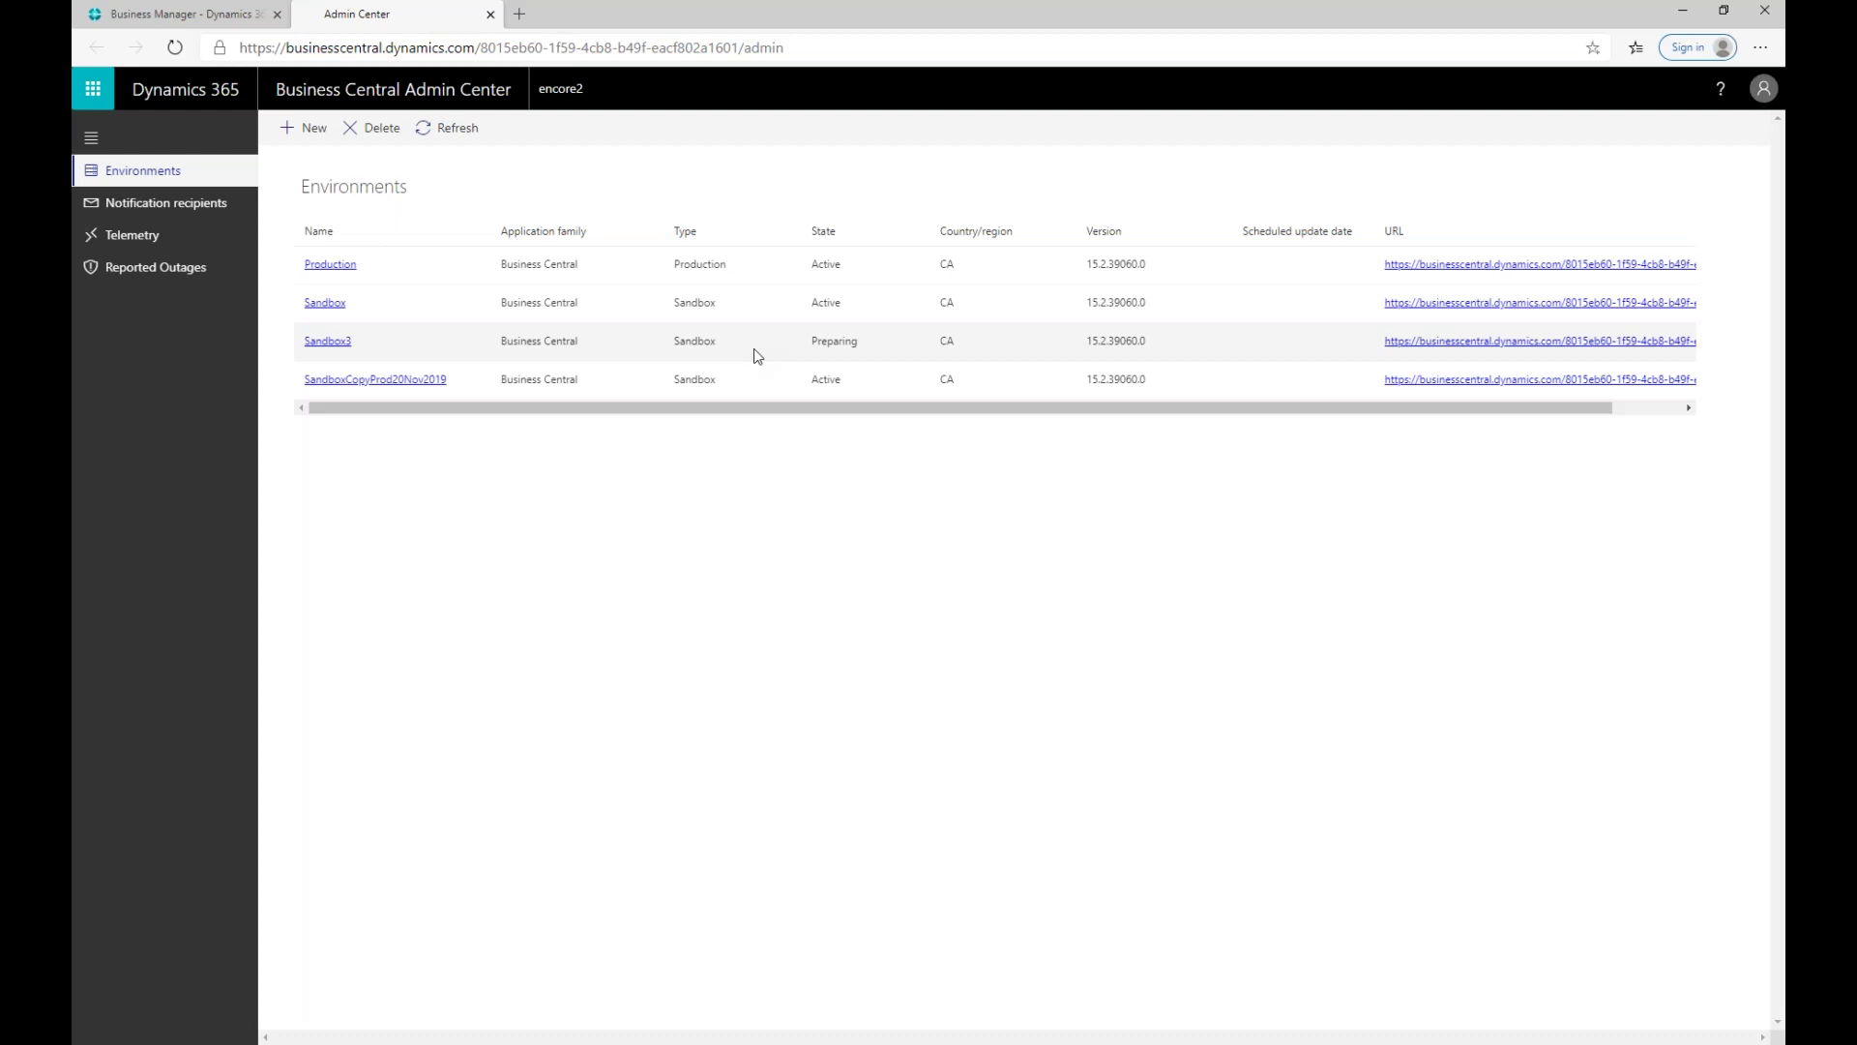
left_click(468, 132)
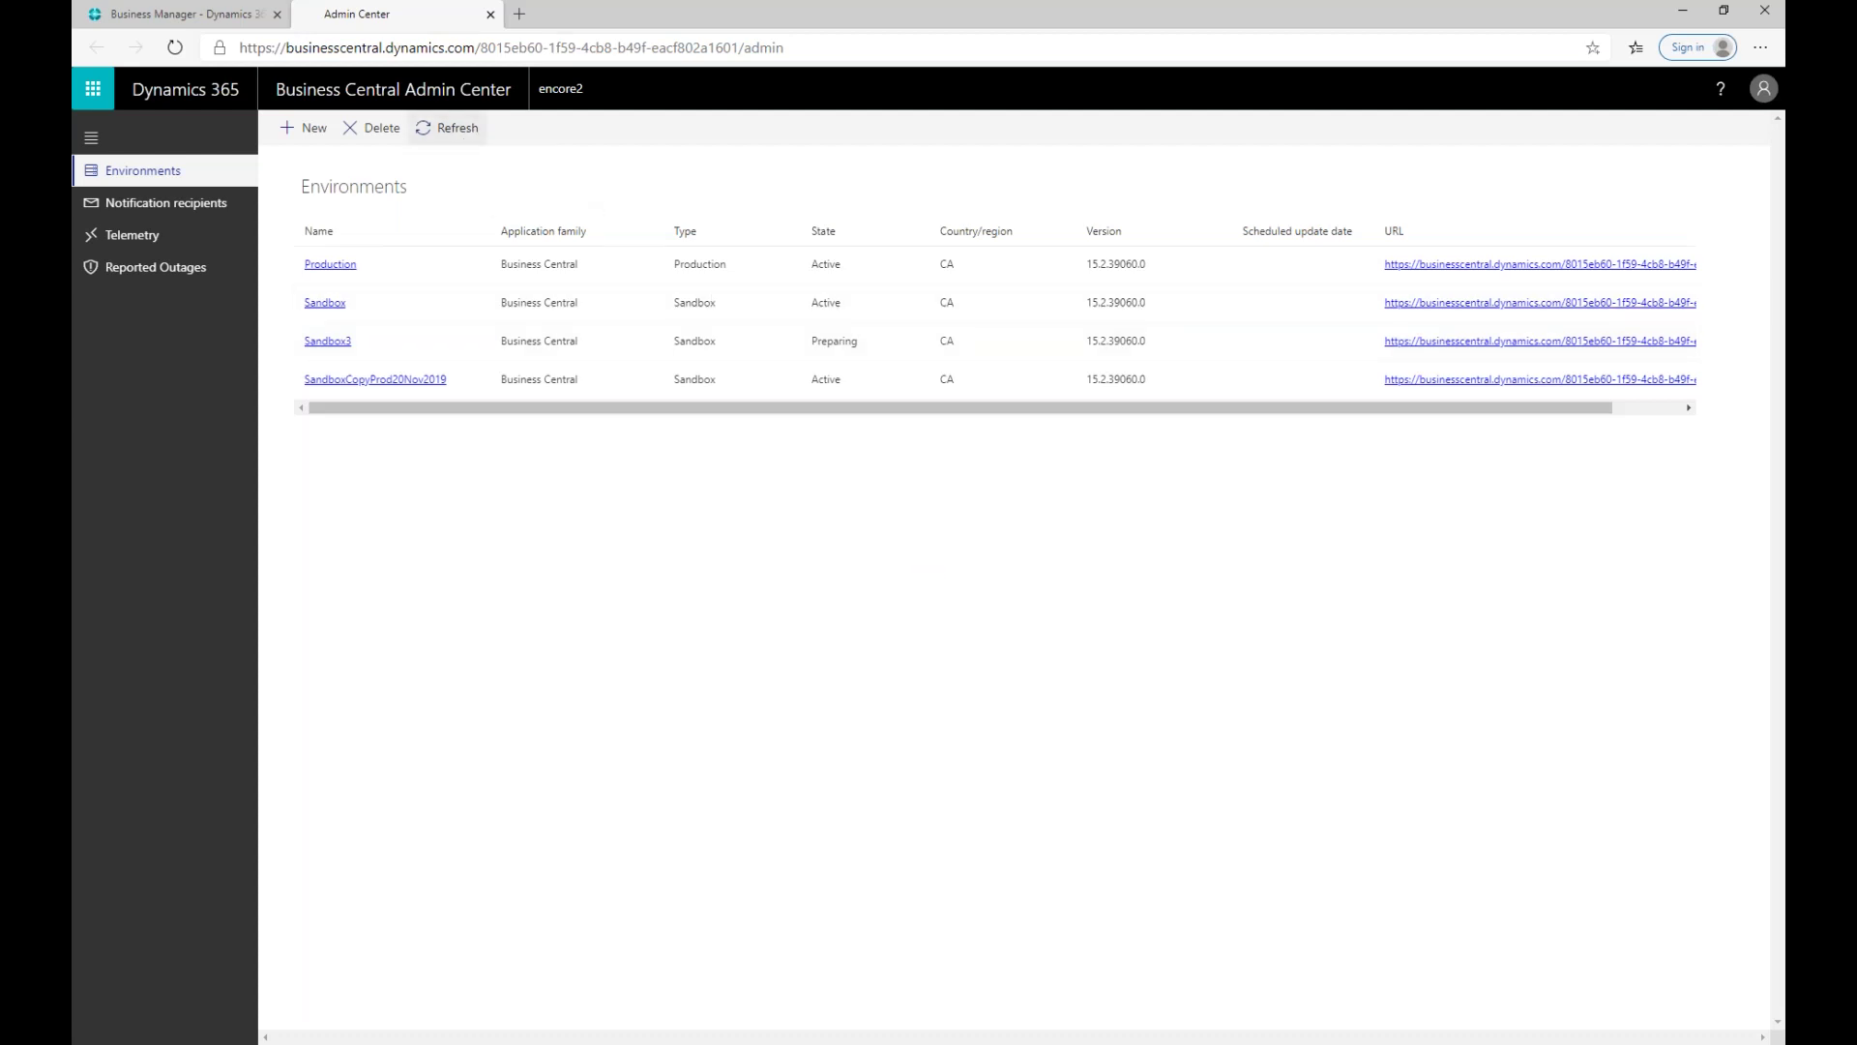
left_click(450, 136)
left_click(450, 135)
left_click(450, 135)
left_click(450, 135)
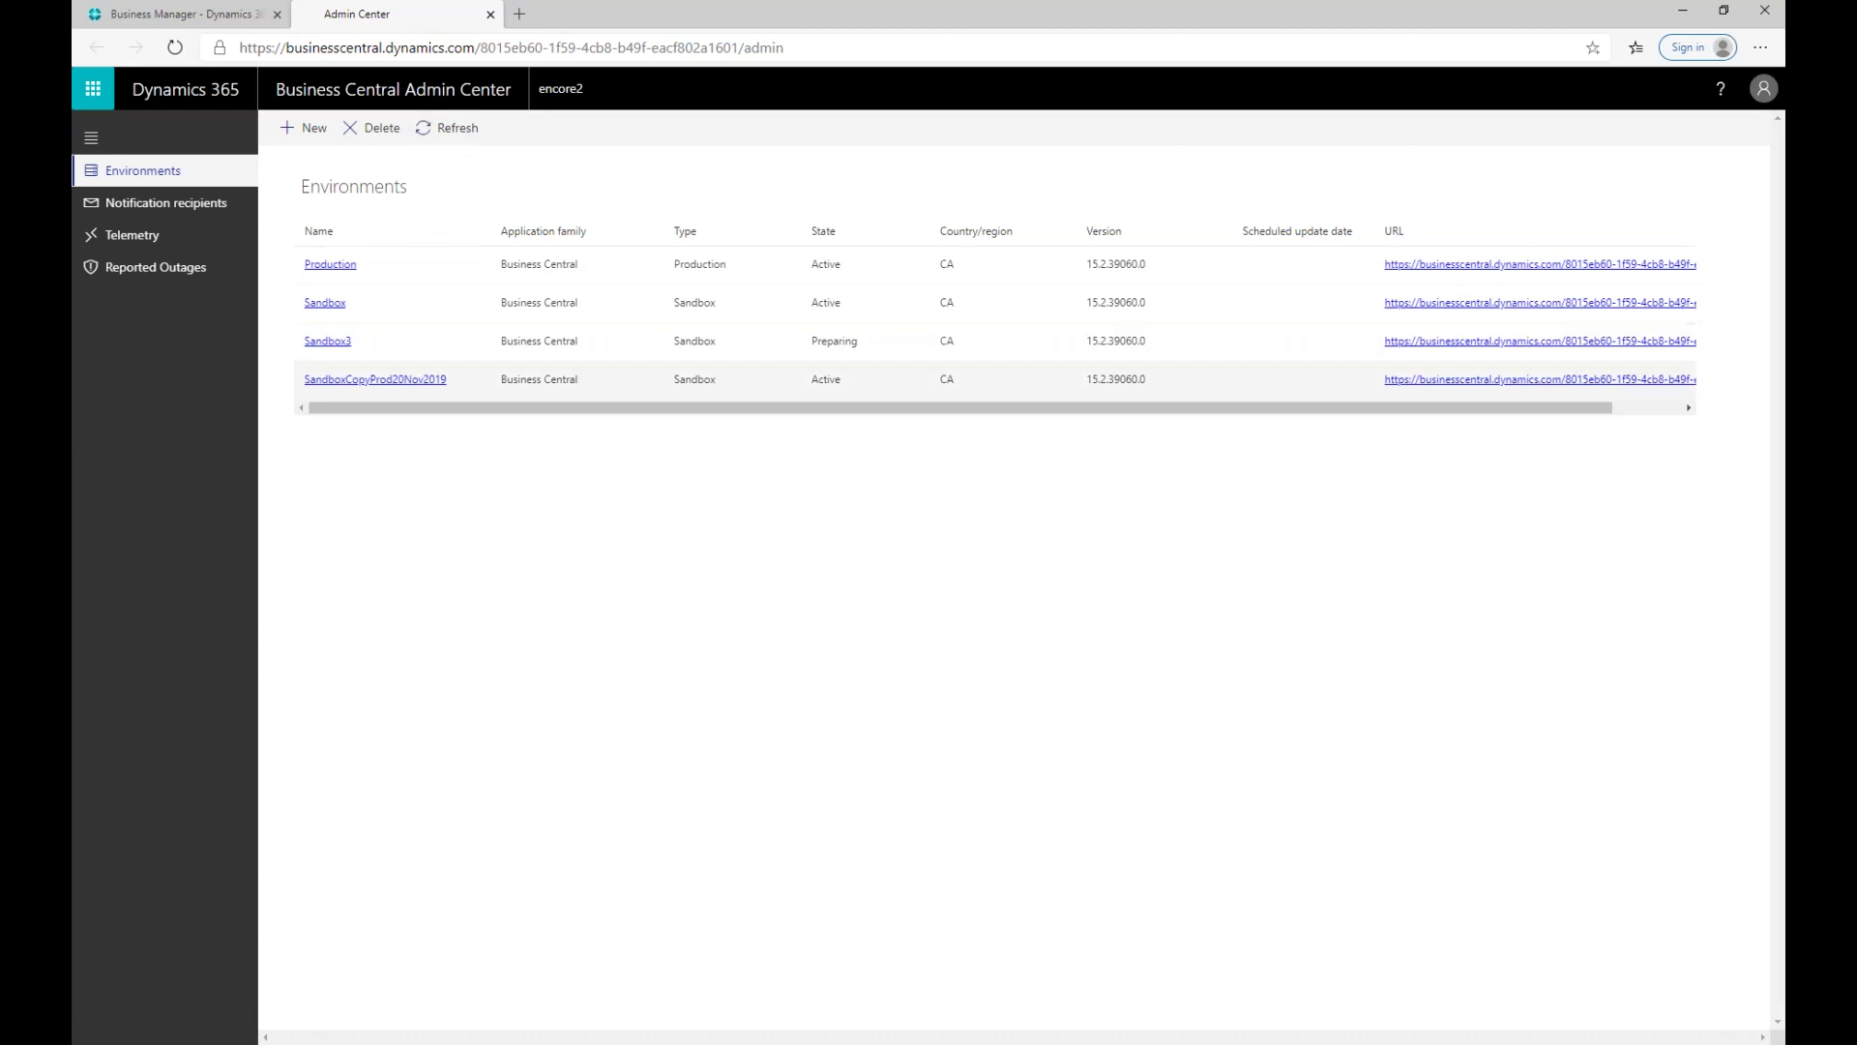
left_click(422, 357)
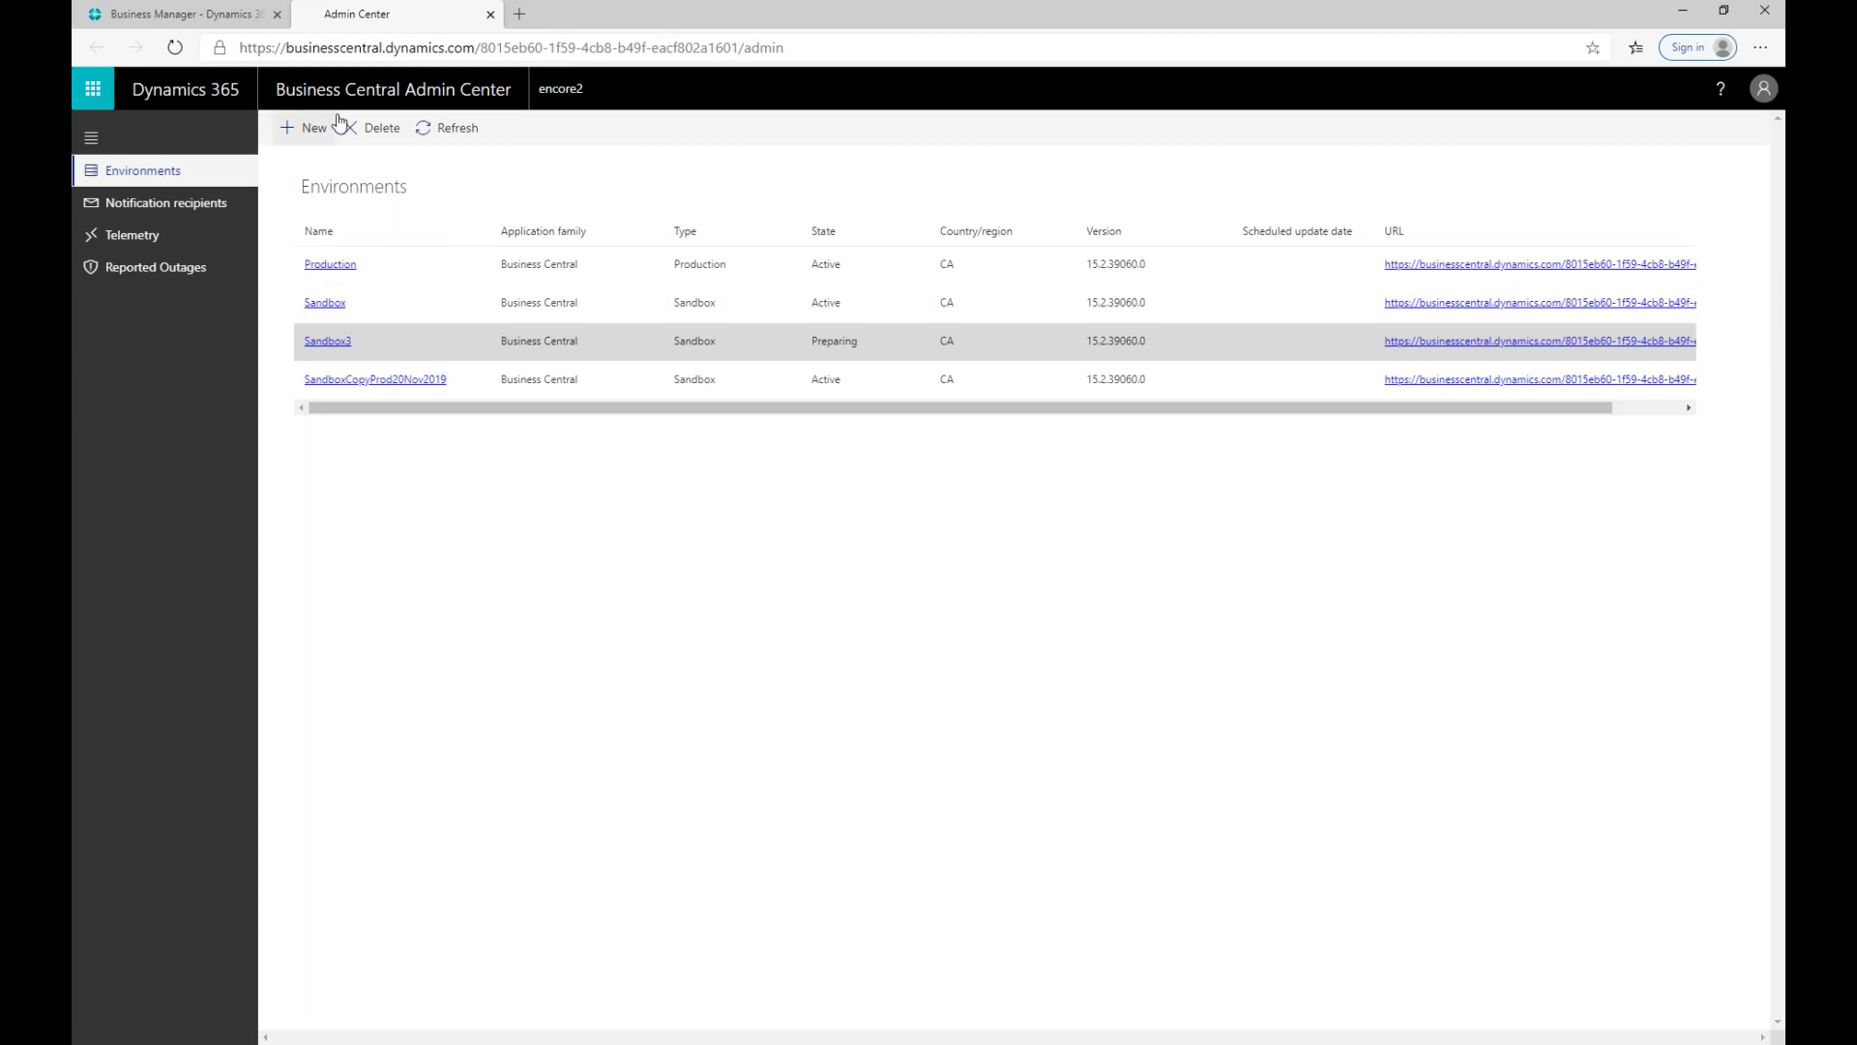
left_click(428, 146)
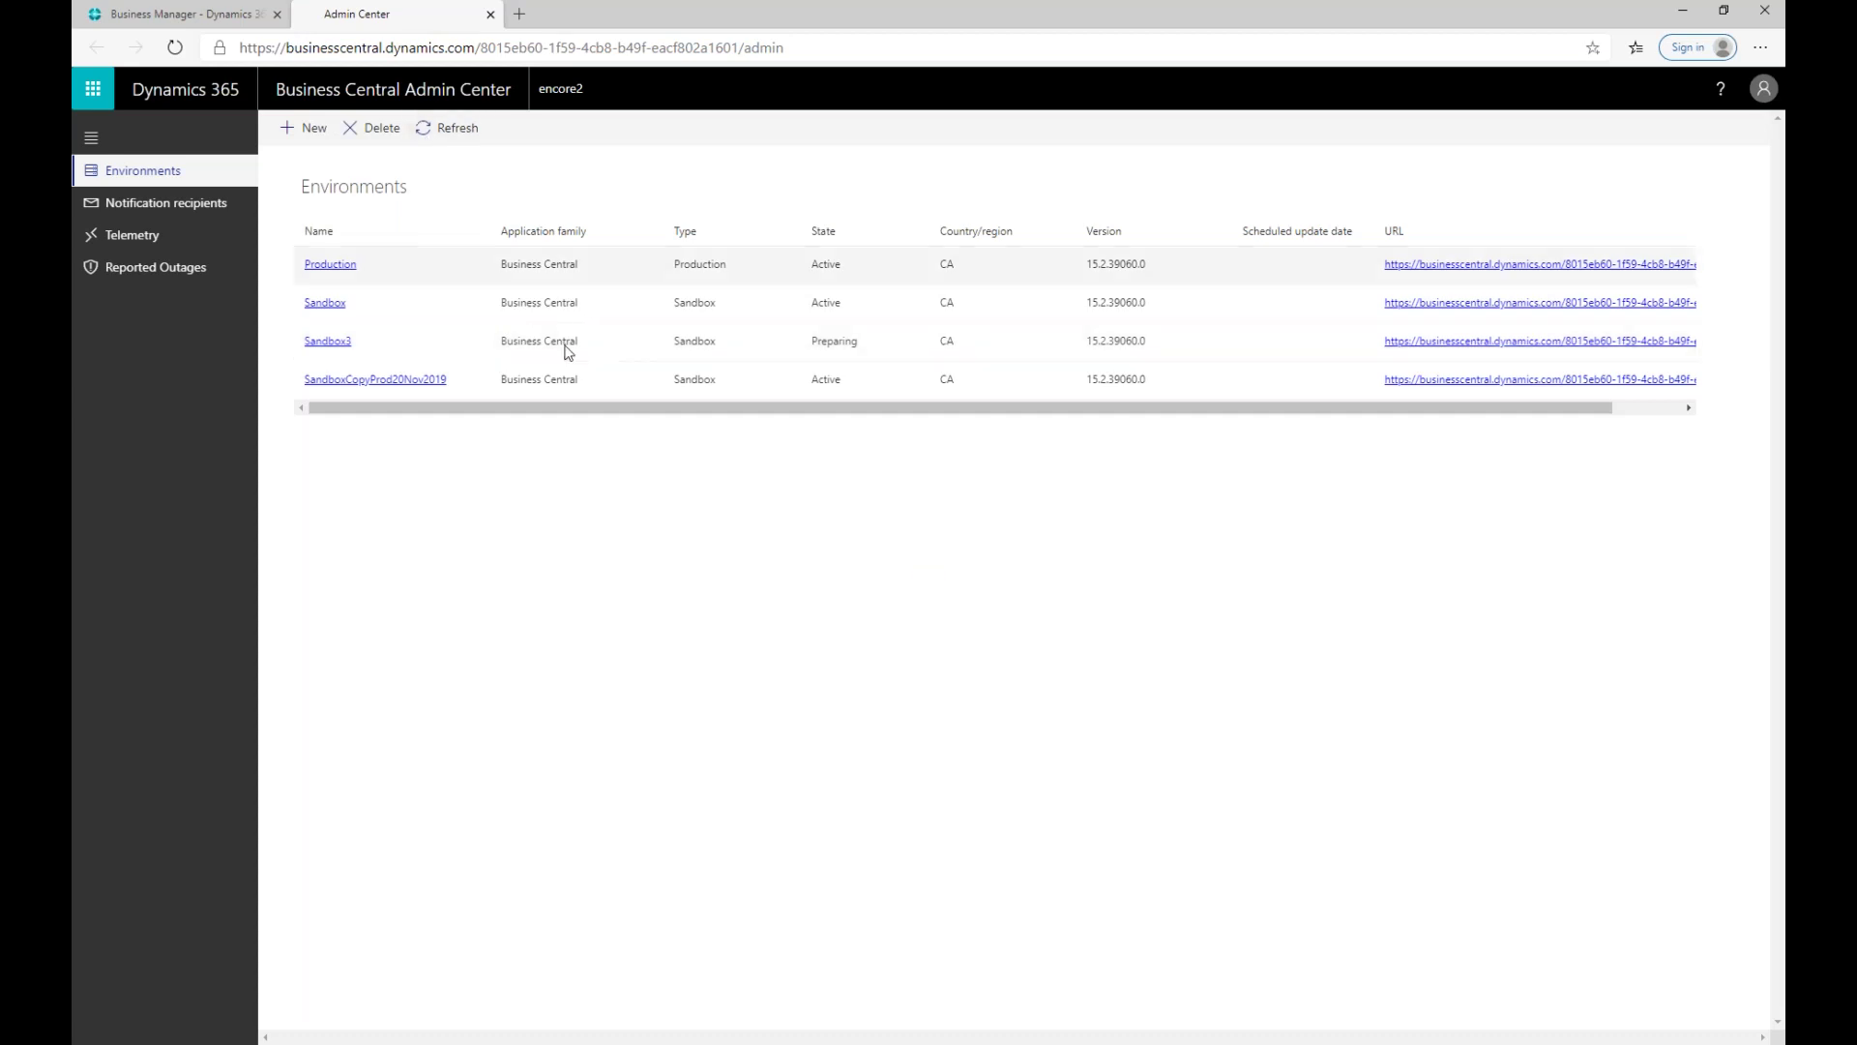
left_click(473, 345)
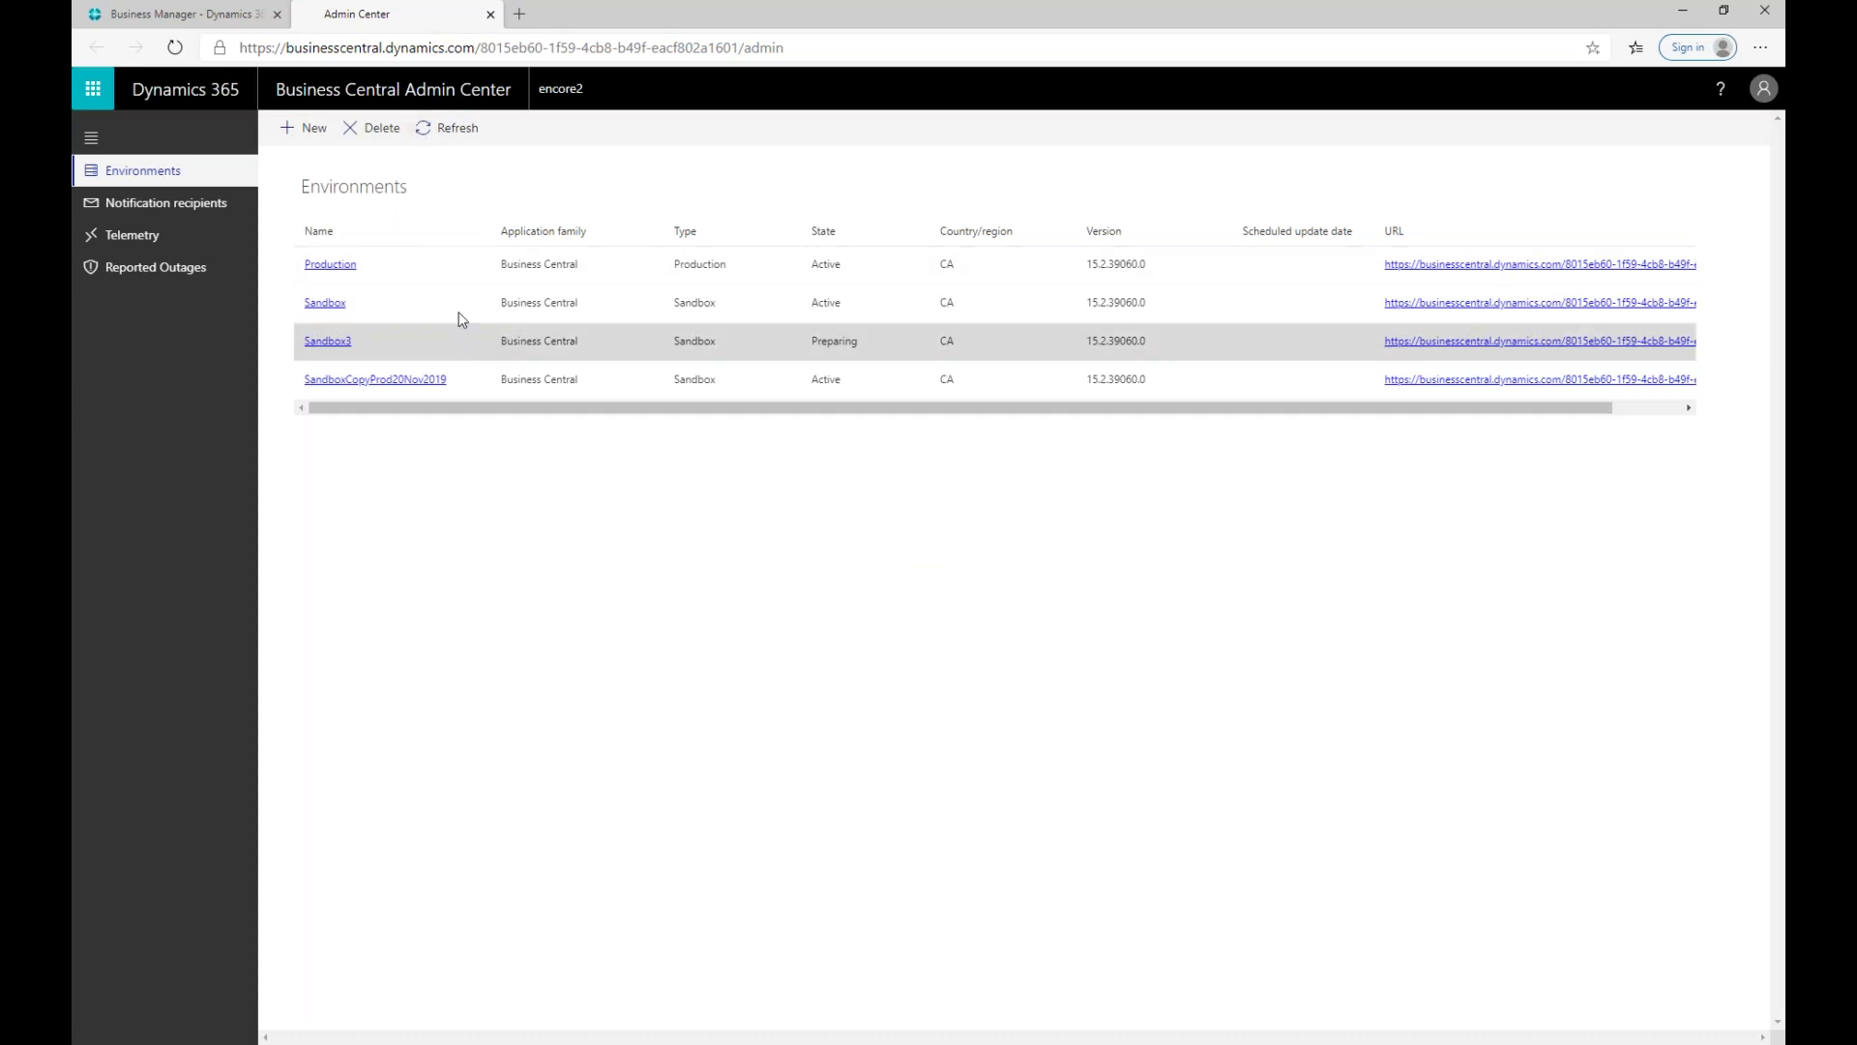
left_click(376, 129)
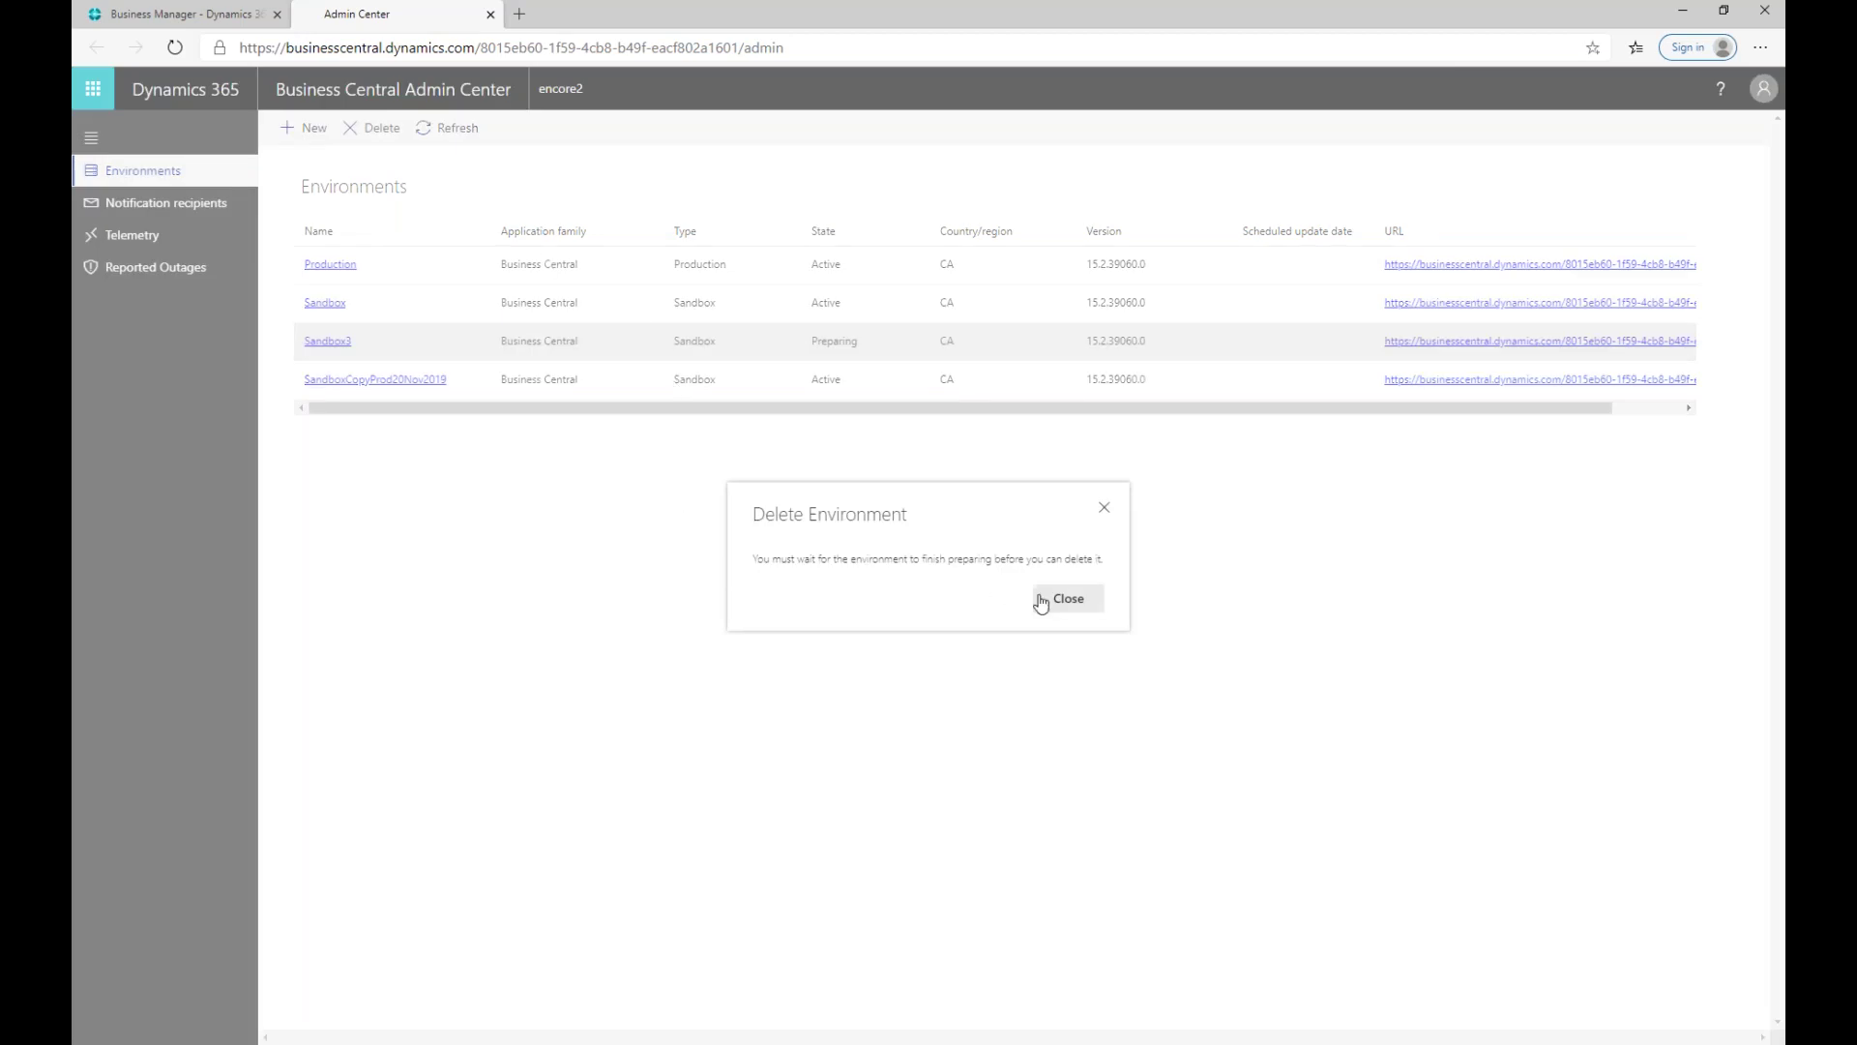
left_click(1061, 602)
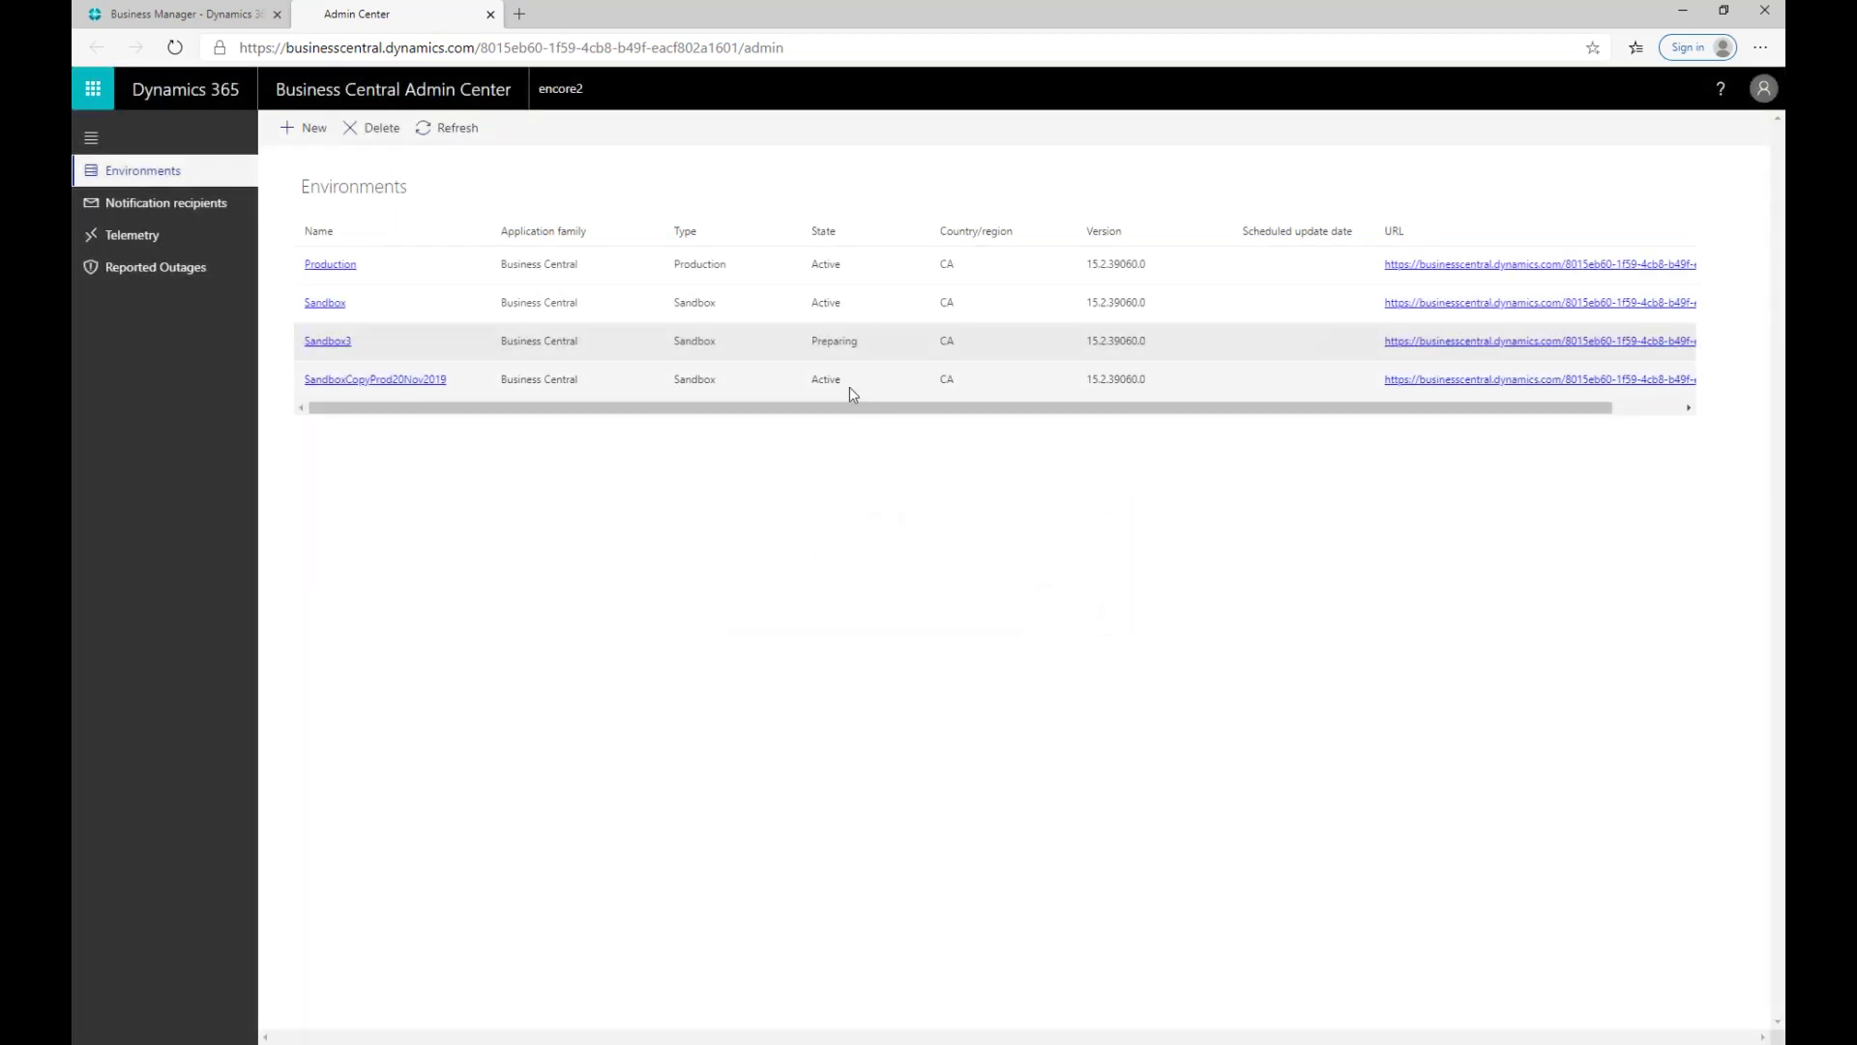